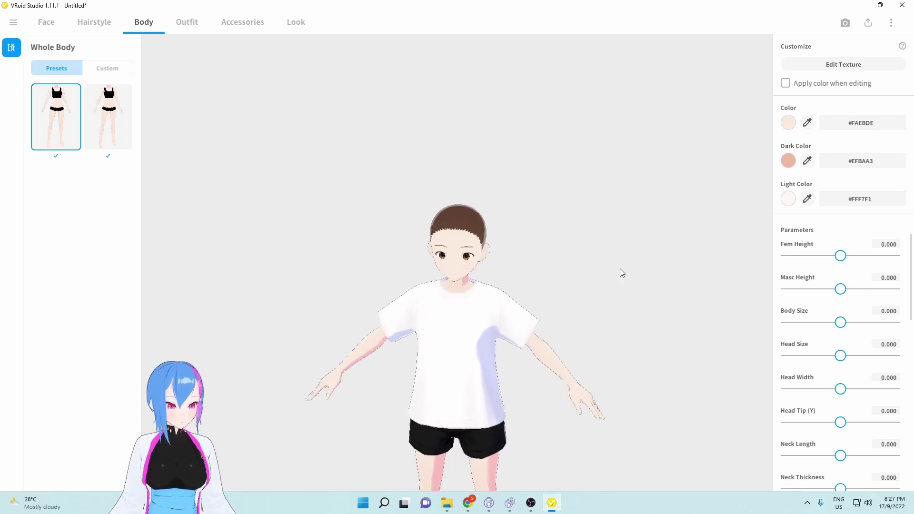
Step: Import layer.png as the skin-toned image onto the new Body Suit's texture layer
scroll(620, 272, up, 3)
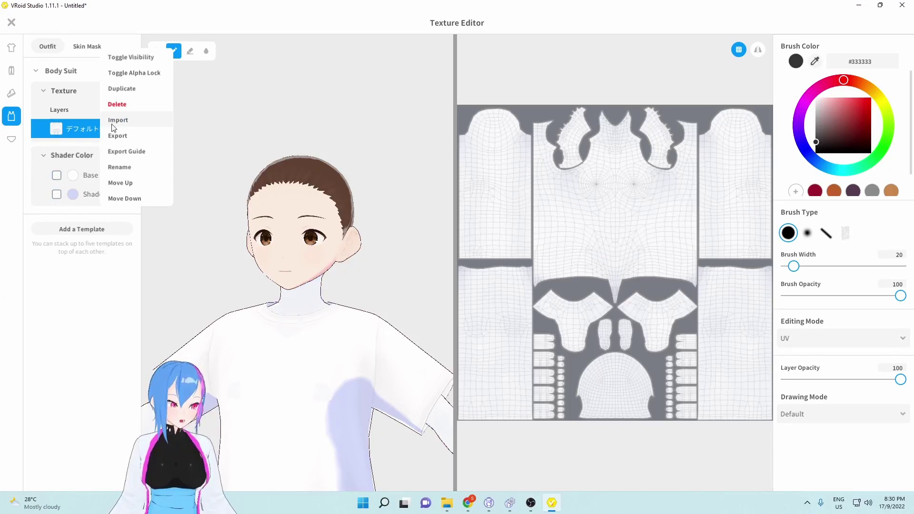
click(121, 119)
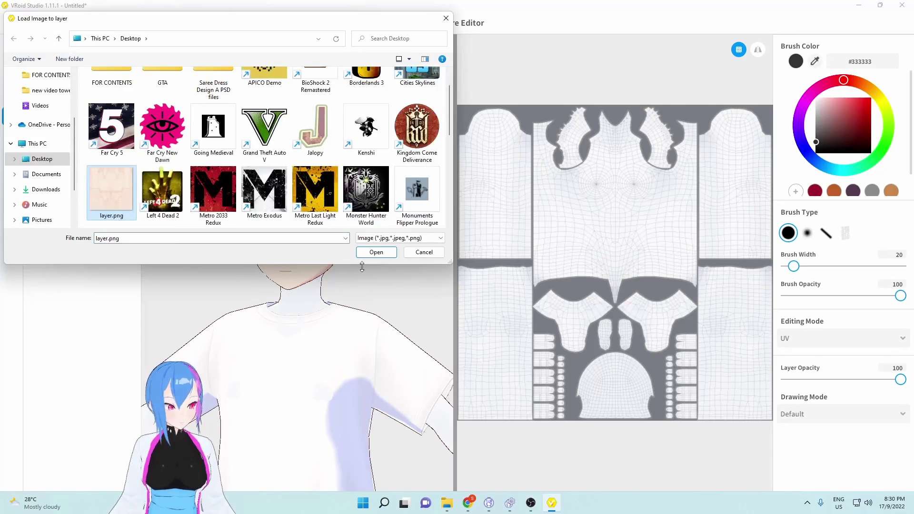
click(376, 253)
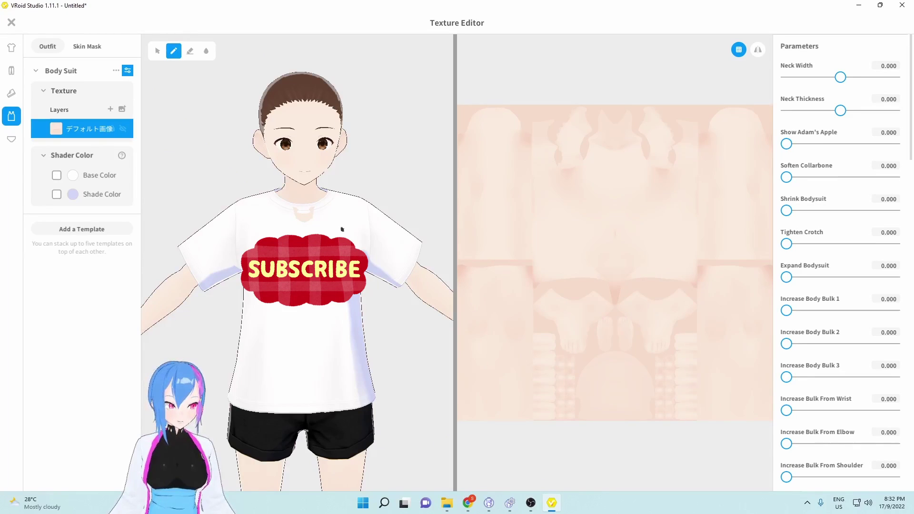
Step: Set Expand Bodysuit to 65.198, Soften Collarbone to 83.700 and Increase Body Bulk 1 to 100
drag(787, 277, 824, 290)
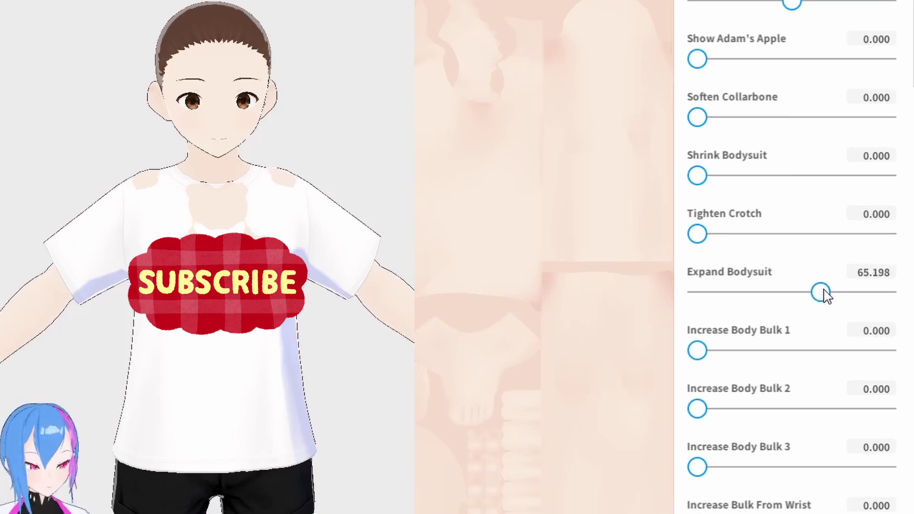
right_drag(0, 158, 0, 150)
scroll(0, 150, up, 3)
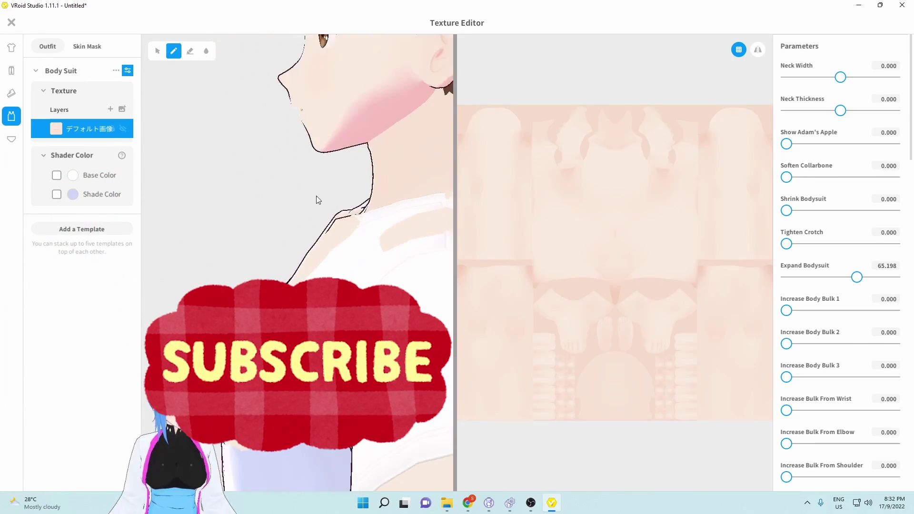
right_drag(316, 196, 345, 141)
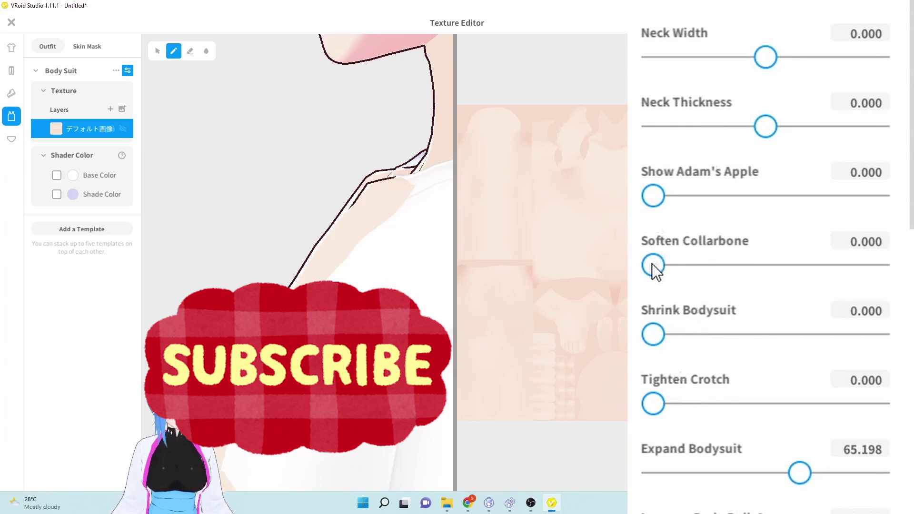
drag(652, 264, 840, 270)
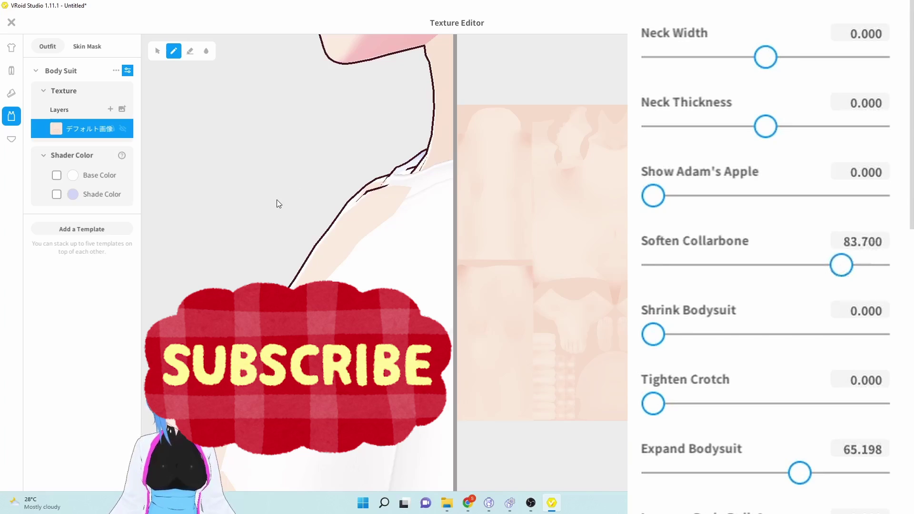
scroll(275, 202, down, 5)
right_drag(274, 204, 318, 416)
scroll(284, 211, up, 5)
Step: Set Increase Bulk From Elbow to -60.352 and Increase Bulk From Ankle to -100
scroll(282, 205, down, 5)
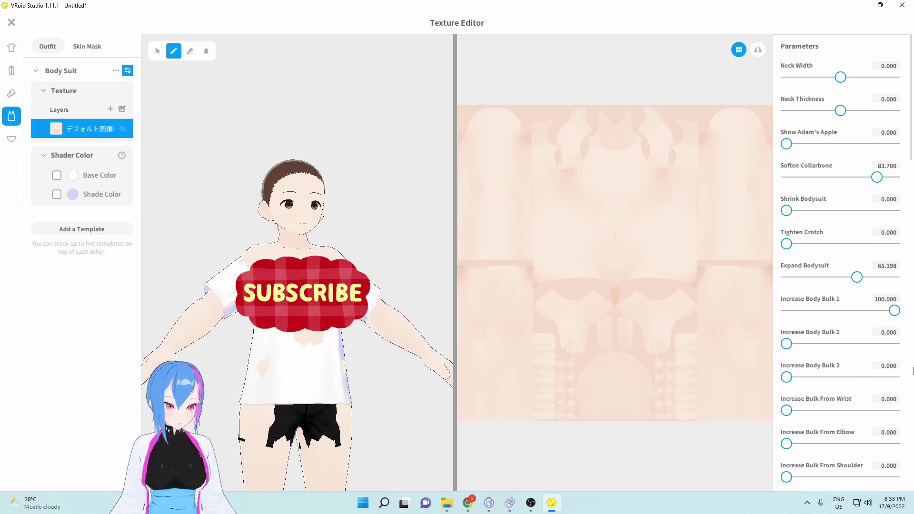
drag(786, 444, 852, 444)
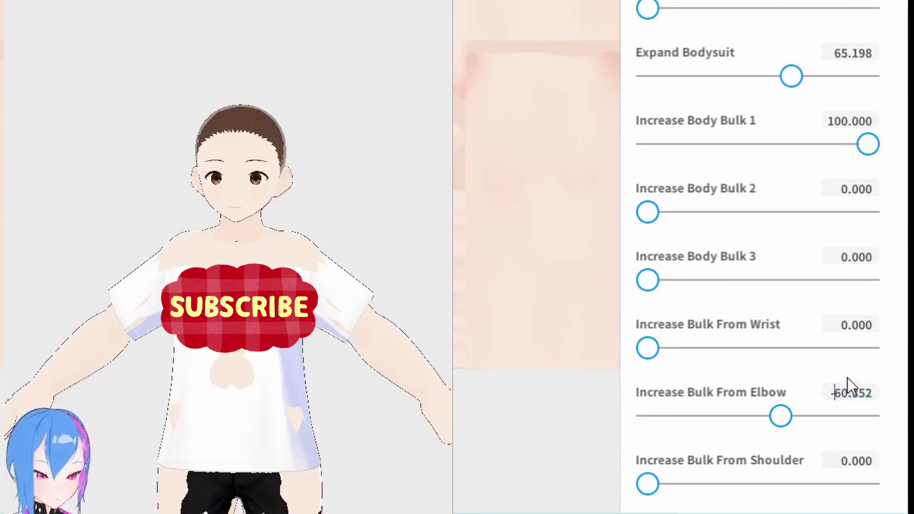
text(-)
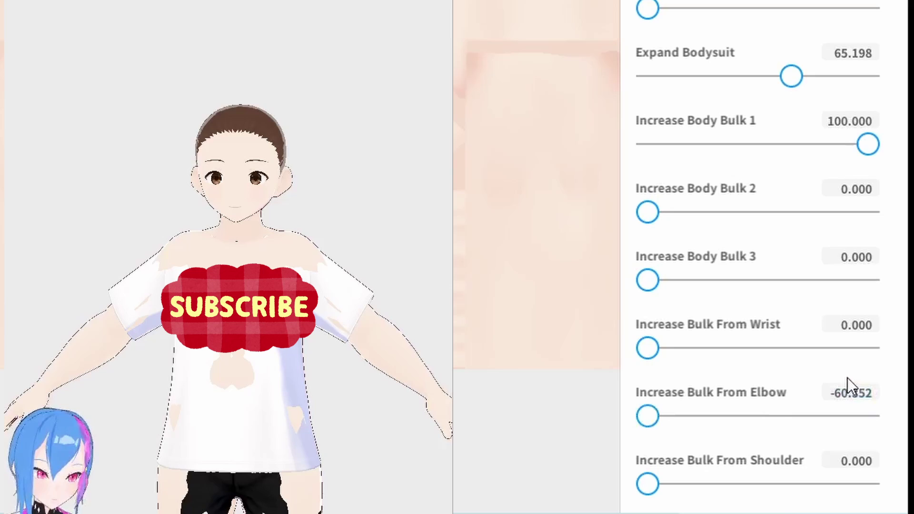
scroll(327, 410, down, 5)
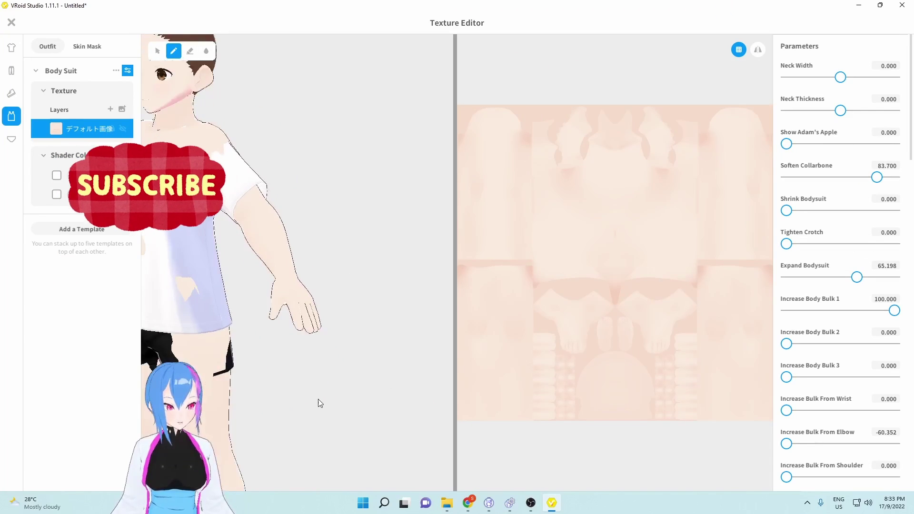
middle_drag(289, 435, 307, 340)
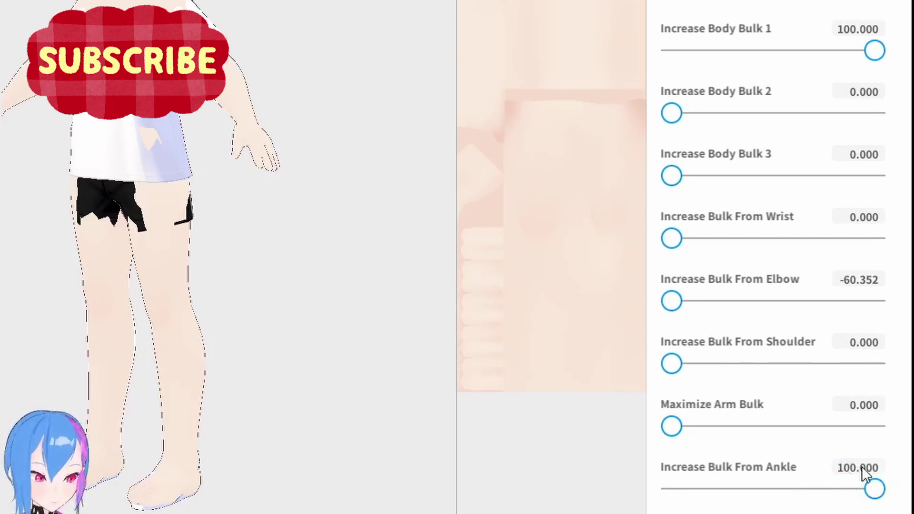
key(Return)
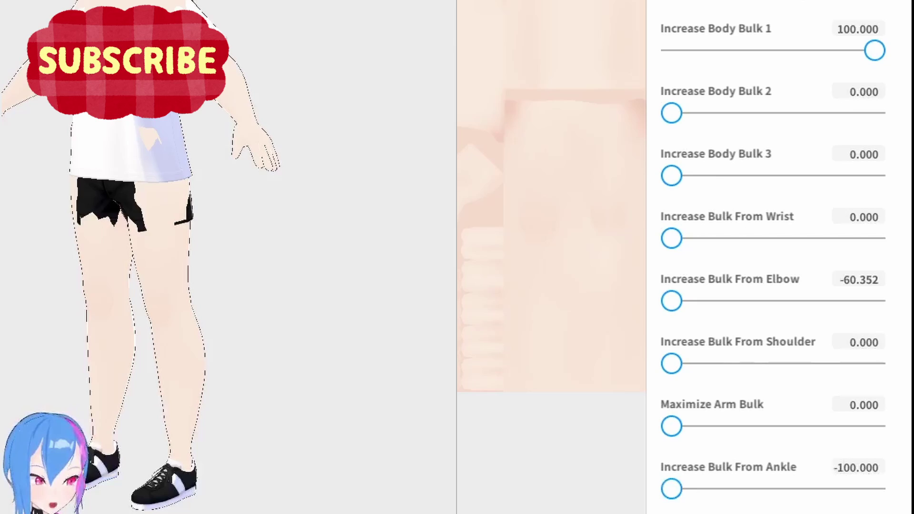
Step: Puff up the shoulders and raise Flatten Torso to 150
scroll(676, 410, down, 6)
drag(676, 409, 683, 408)
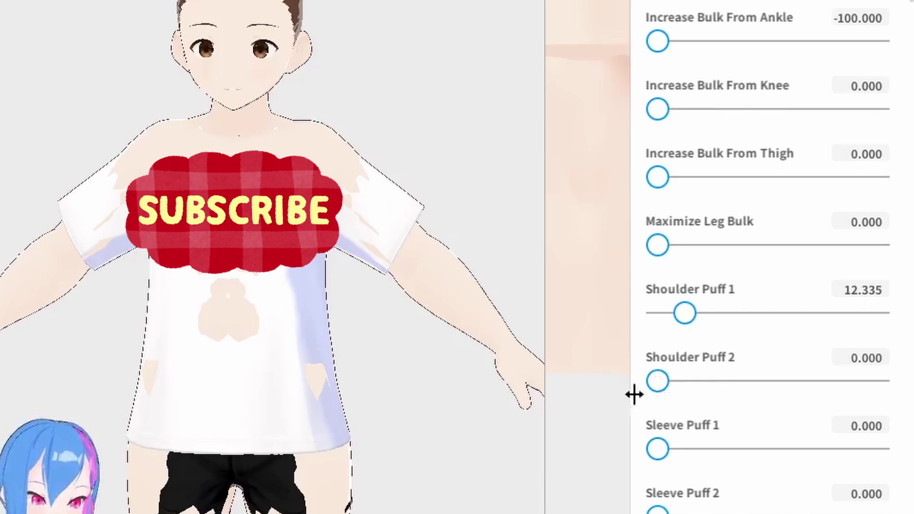
drag(656, 383, 711, 391)
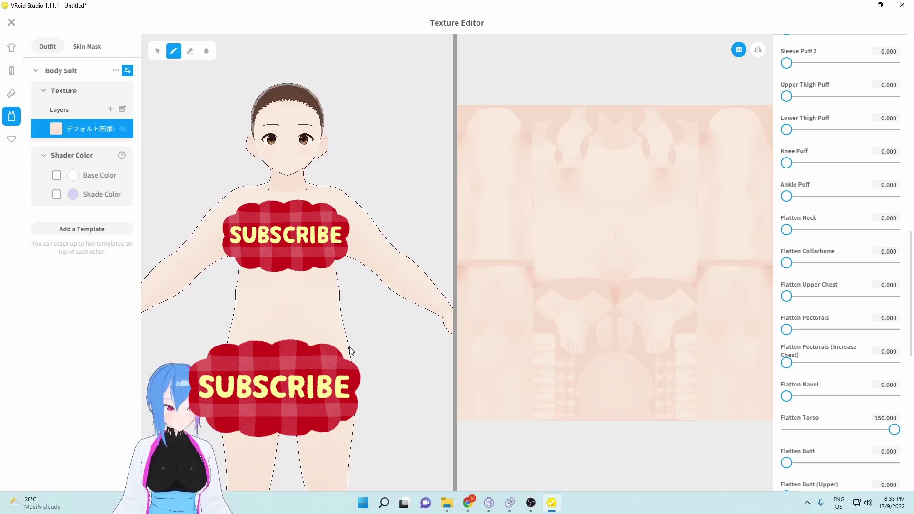
Step: Lower Flatten Torso to 100 and reset Increase Finger Bulk to -41.410
right_drag(351, 349, 313, 290)
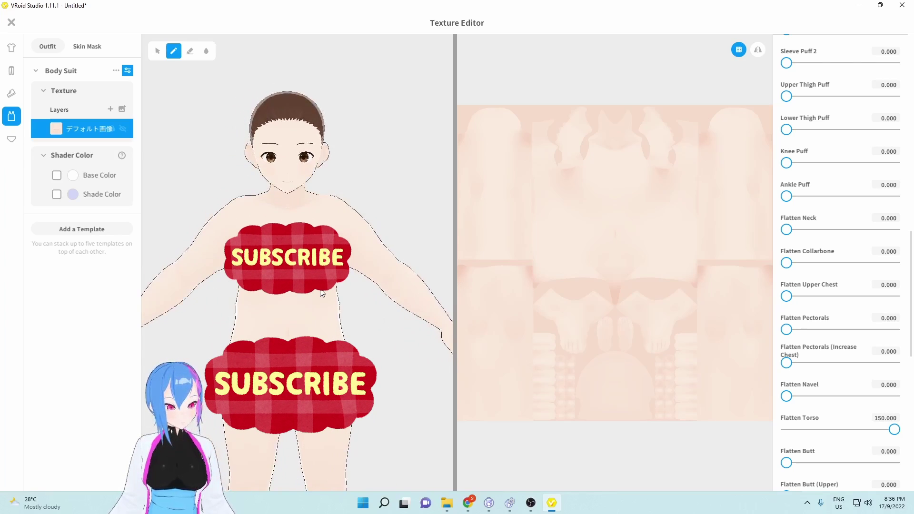
scroll(362, 376, up, 5)
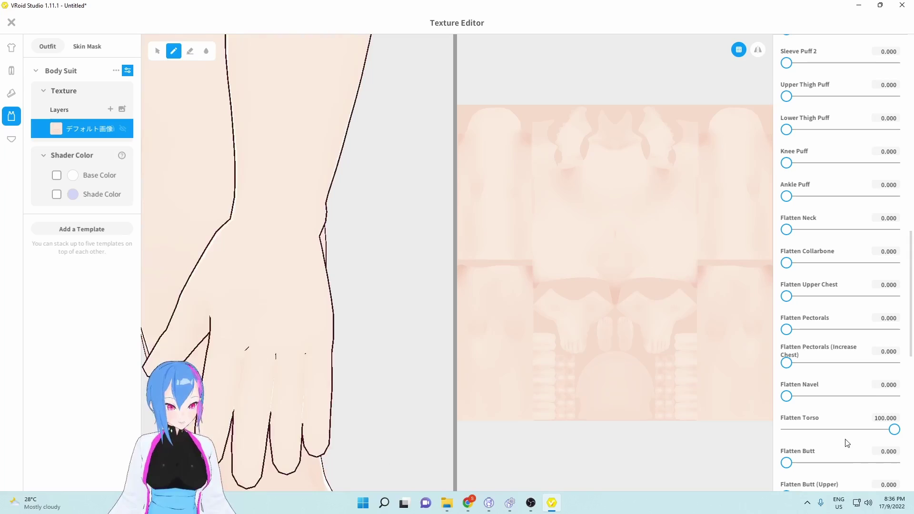
scroll(802, 391, down, 4)
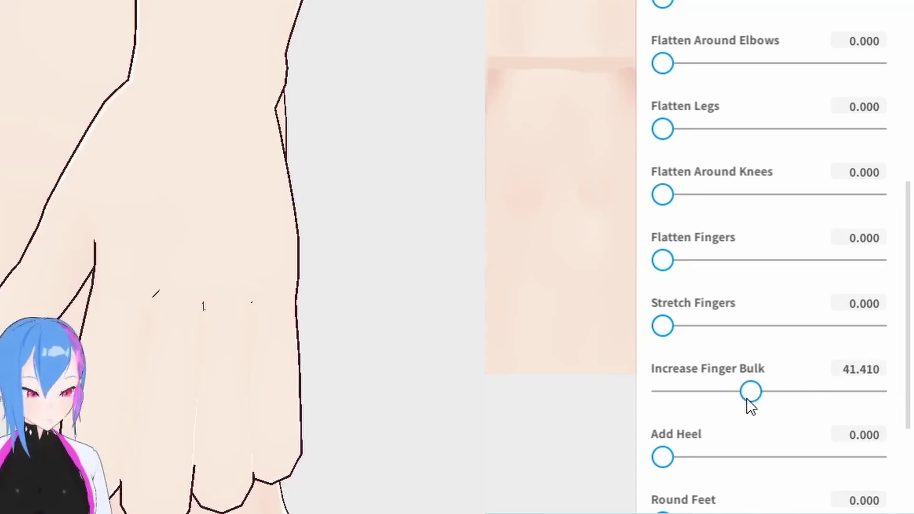
click(842, 368)
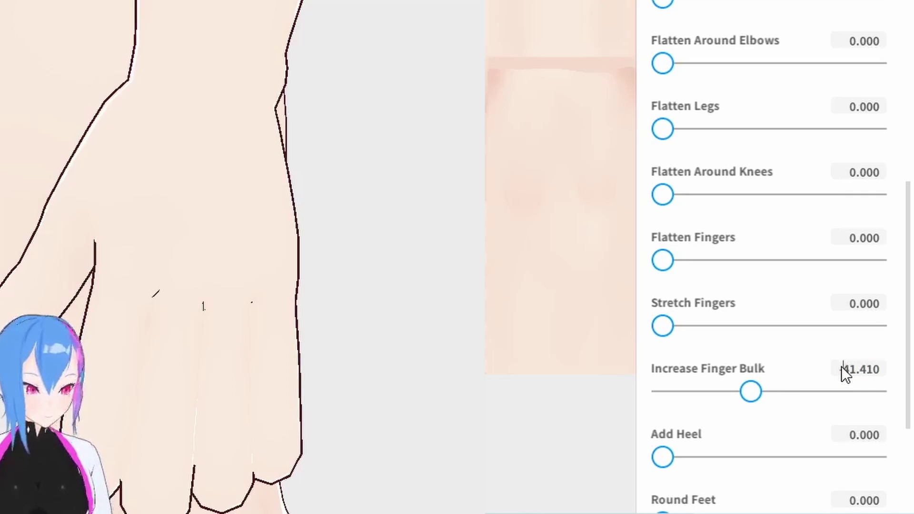
key(ctrl+z)
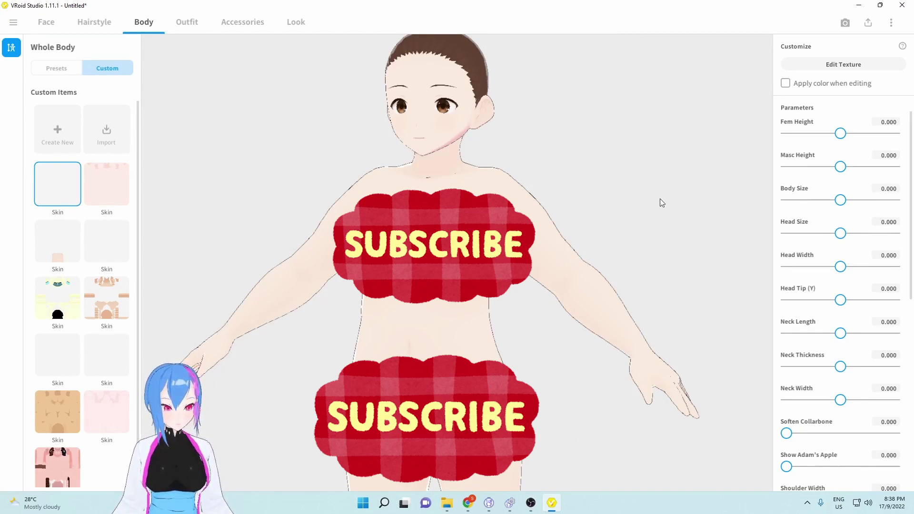
Step: Set Head Size to -0.026, Head Width to 1.500 and Shoulder Width to 0.811
drag(840, 233, 836, 232)
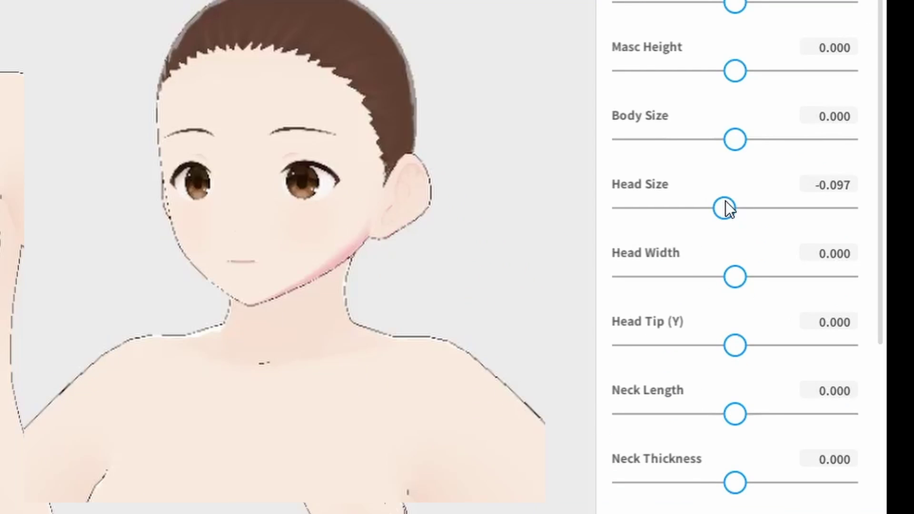
drag(726, 202, 734, 202)
drag(742, 287, 845, 257)
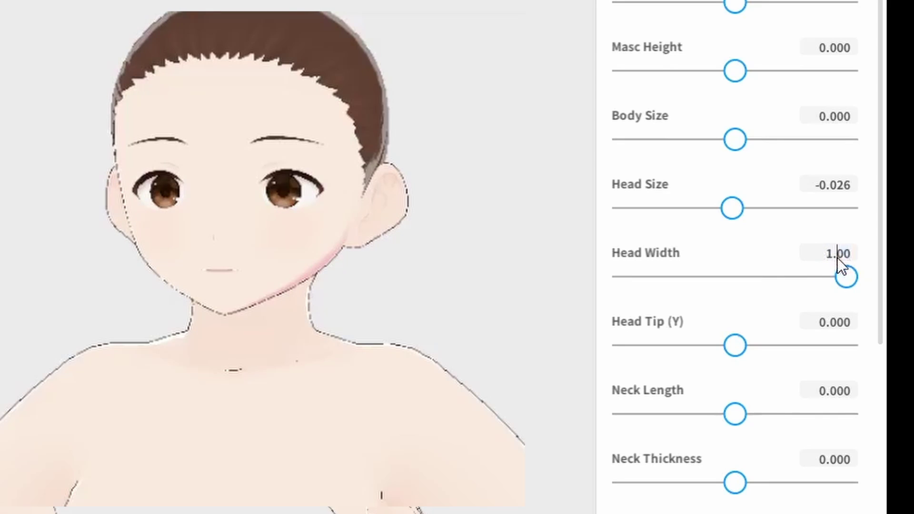
key(Return)
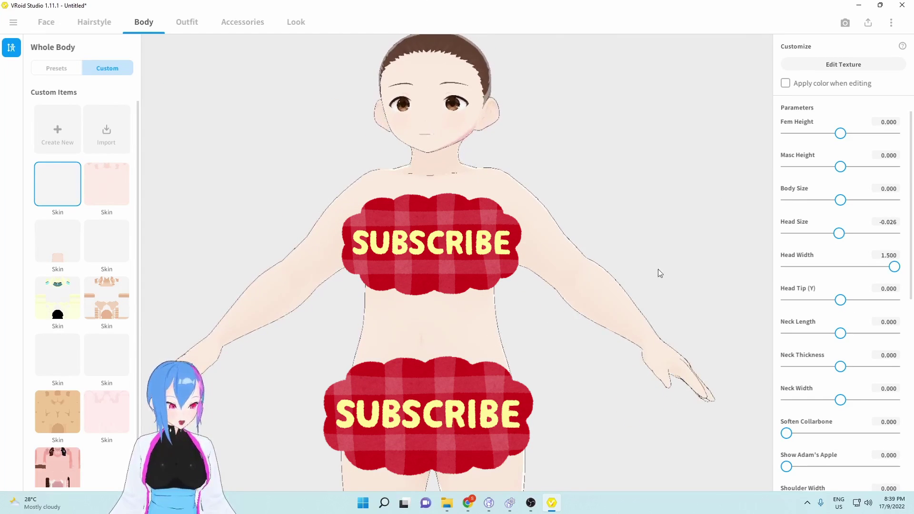
scroll(840, 429, down, 3)
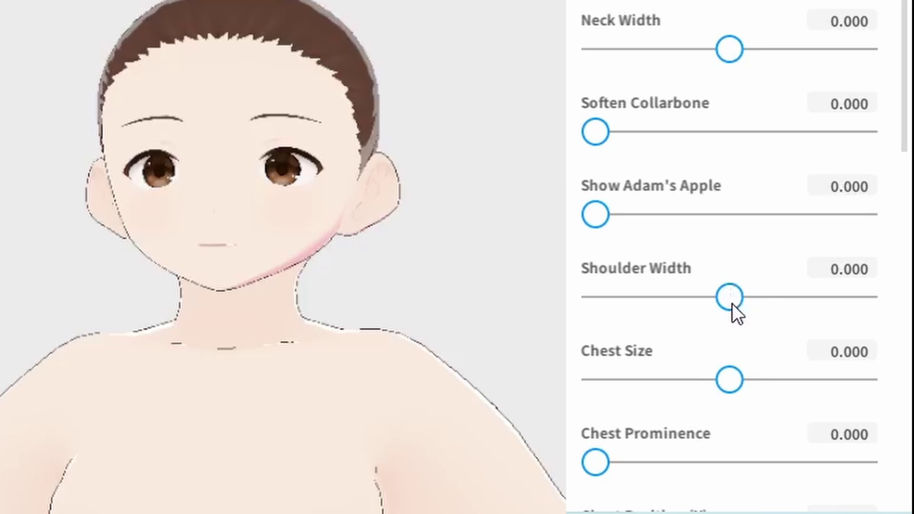
drag(731, 299, 838, 294)
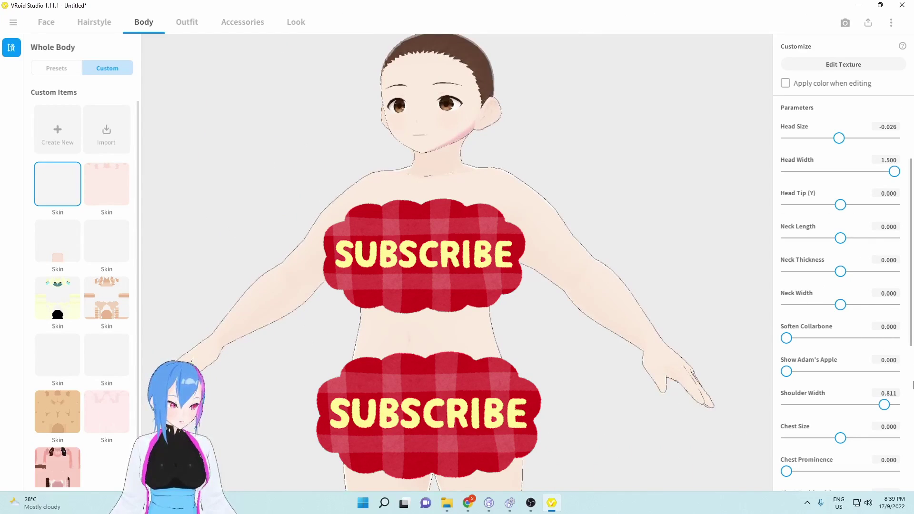
Step: Set Chest Size to 0.423, Chest Position (Y) to -1.000 and Chest Split to 0.229
drag(841, 438, 856, 442)
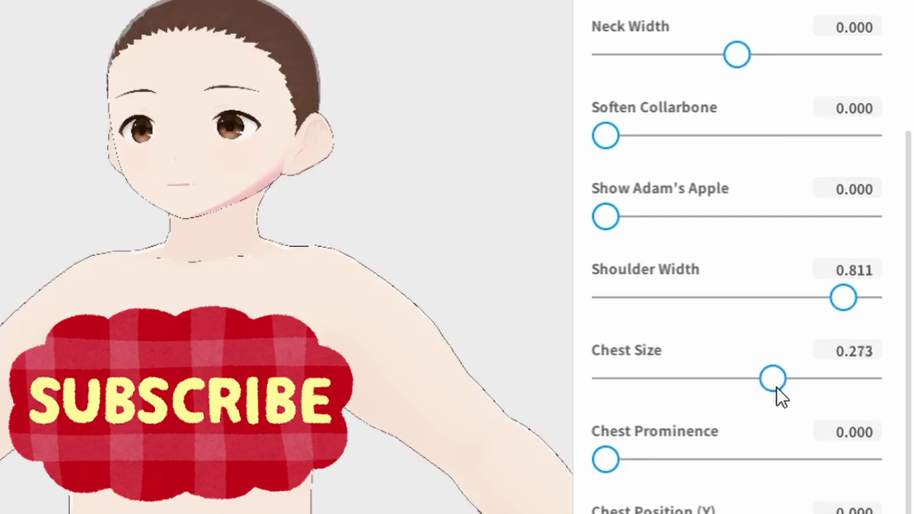
drag(777, 387, 795, 394)
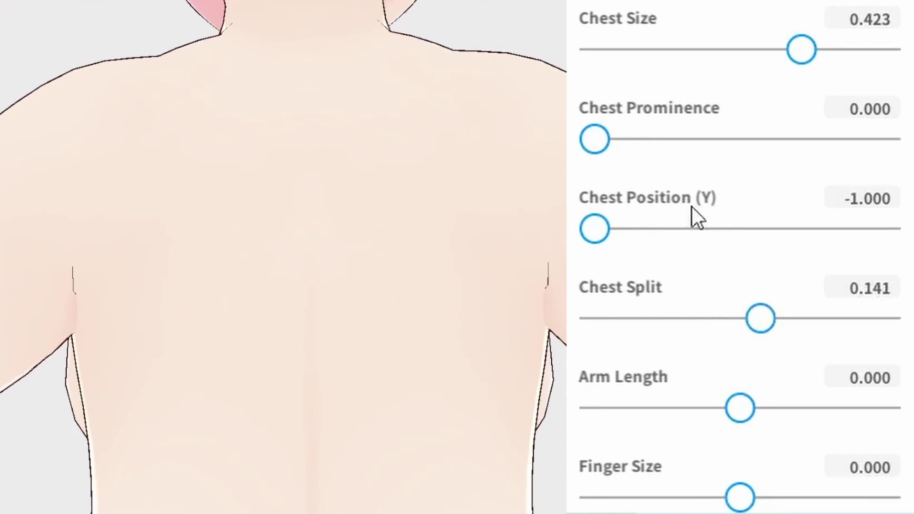
drag(761, 317, 779, 328)
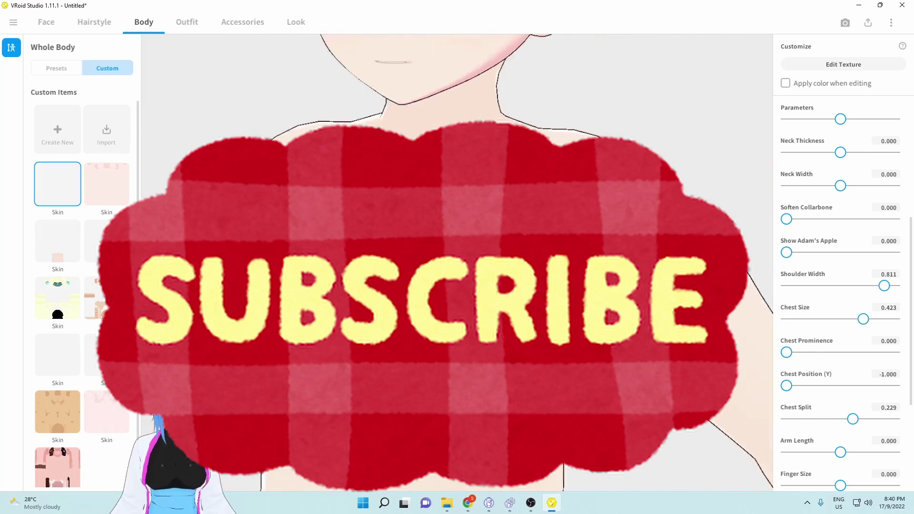
scroll(457, 257, down, 5)
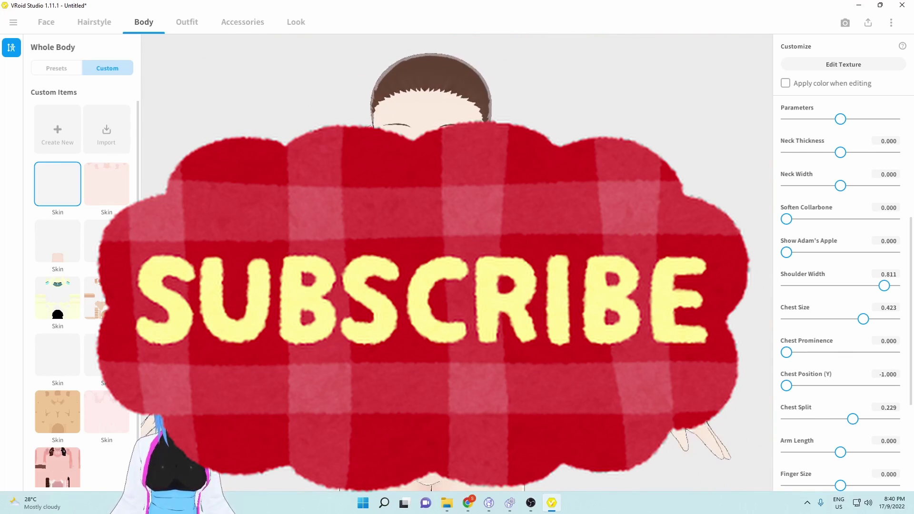
scroll(845, 362, down, 2)
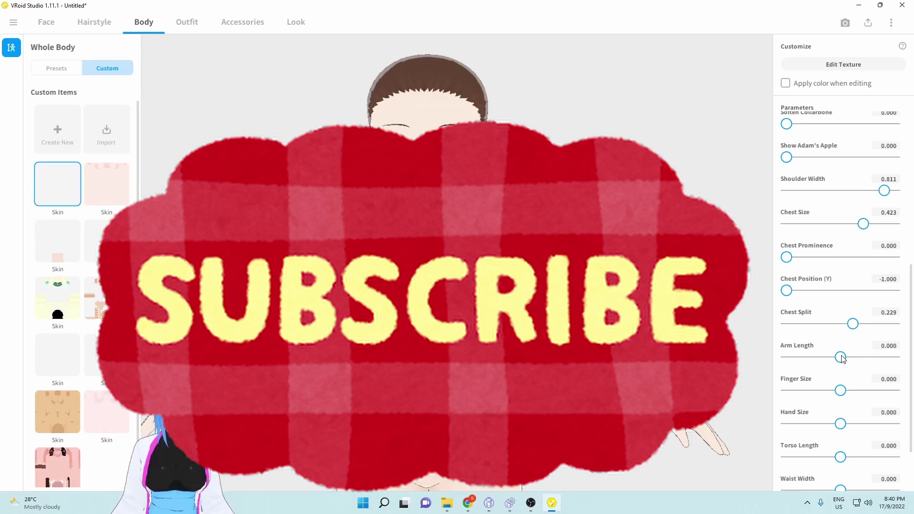
Step: Lengthen the arms and make the fingers and hands slightly smaller
drag(841, 357, 857, 357)
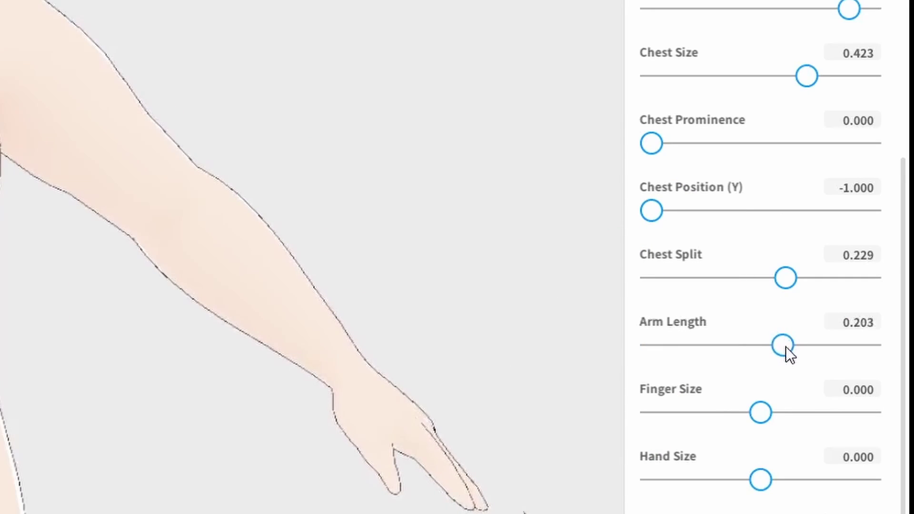
drag(793, 347, 796, 346)
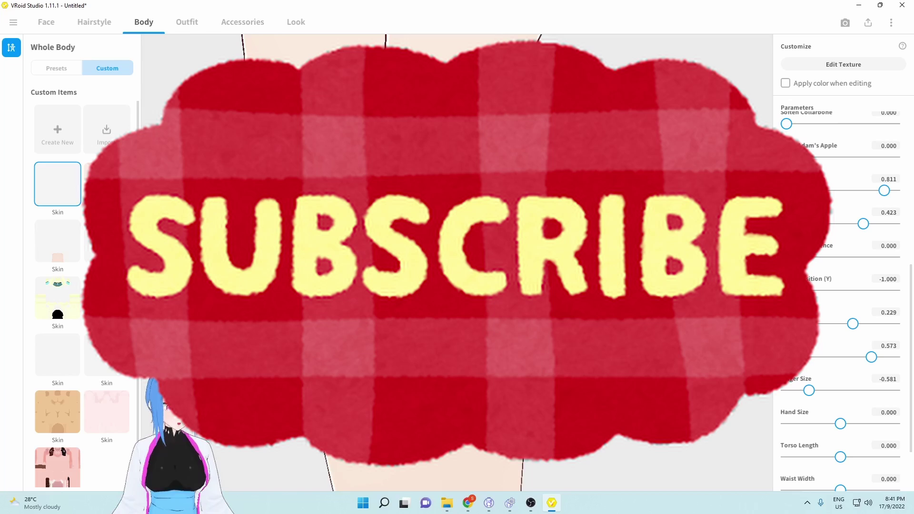
mouse_move(808, 389)
mouse_down()
mouse_move(902, 389)
mouse_move(812, 395)
mouse_up()
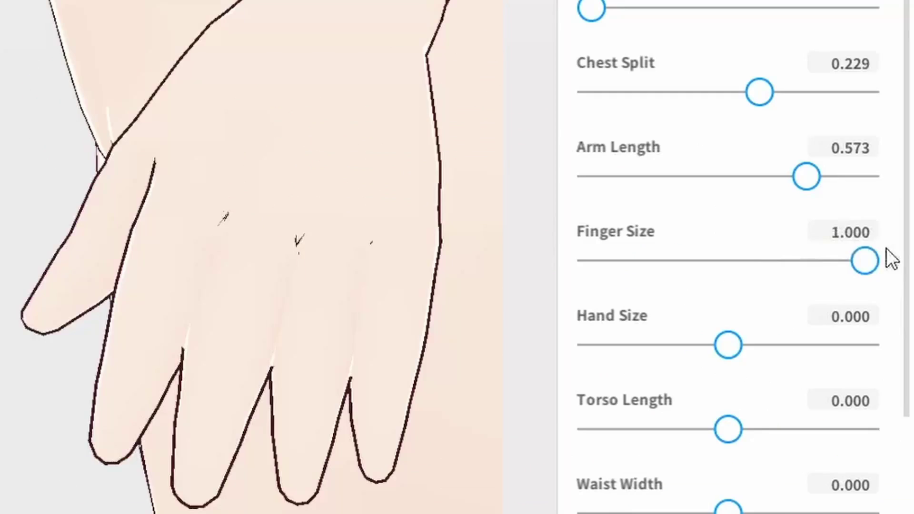
mouse_move(655, 270)
mouse_down()
mouse_move(638, 274)
mouse_move(661, 270)
mouse_move(650, 270)
mouse_up()
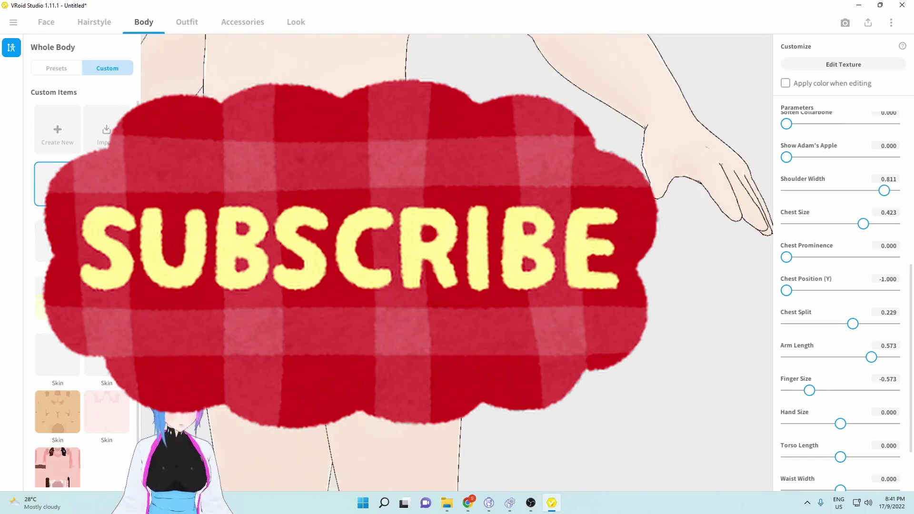
mouse_move(841, 424)
mouse_down()
mouse_move(815, 424)
mouse_move(834, 425)
mouse_up()
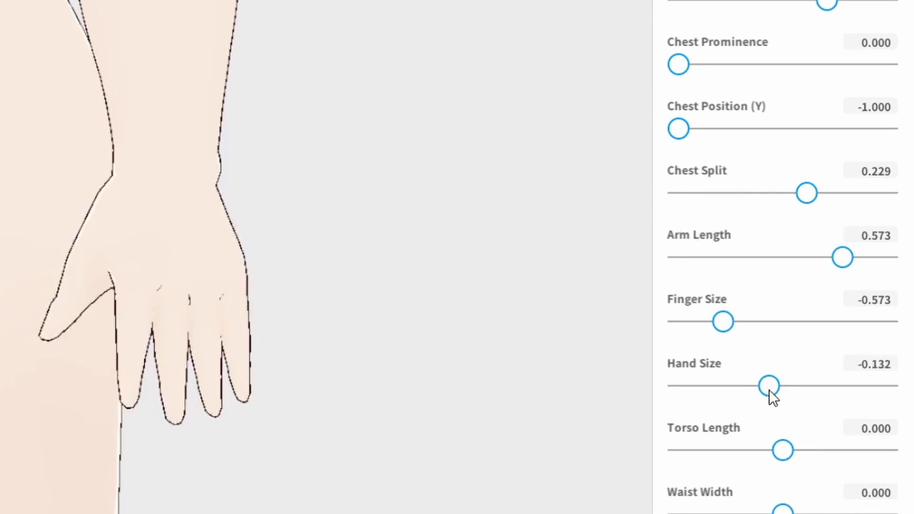
drag(769, 390, 782, 388)
Step: Lengthen Torso Length to 0.811 and widen Waist Width to its maximum 2.000
scroll(110, 277, down, 5)
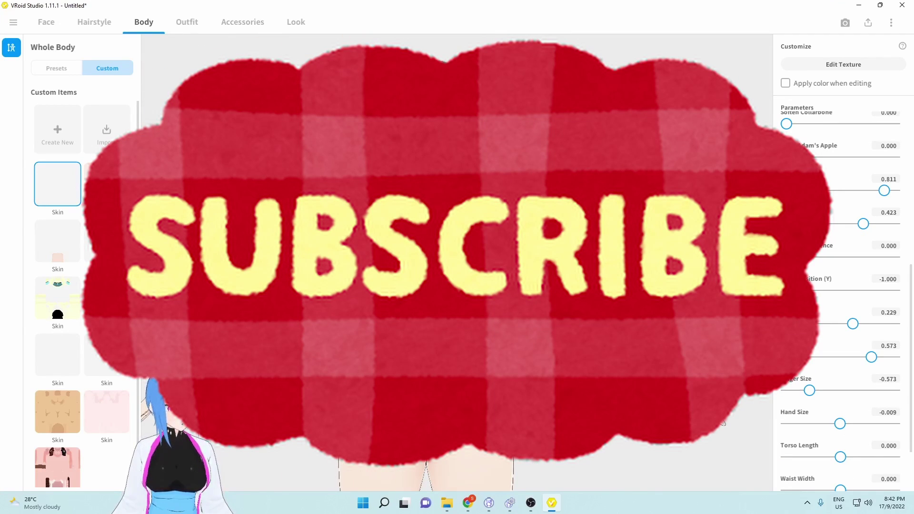
click(847, 458)
drag(849, 463, 869, 462)
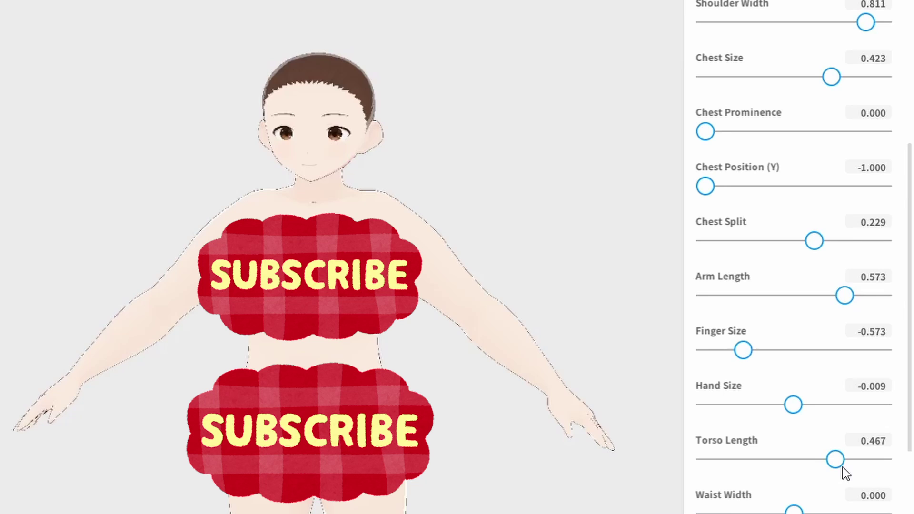
drag(843, 467, 873, 470)
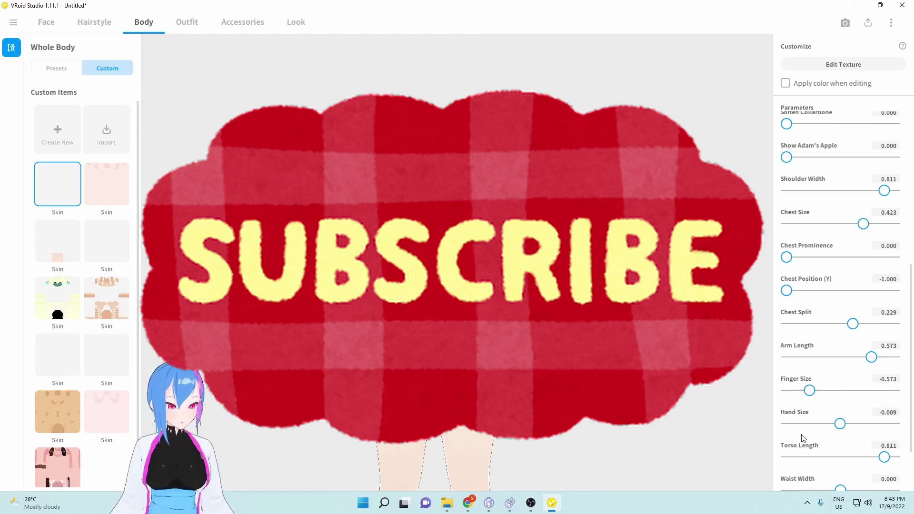
scroll(839, 285, down, 3)
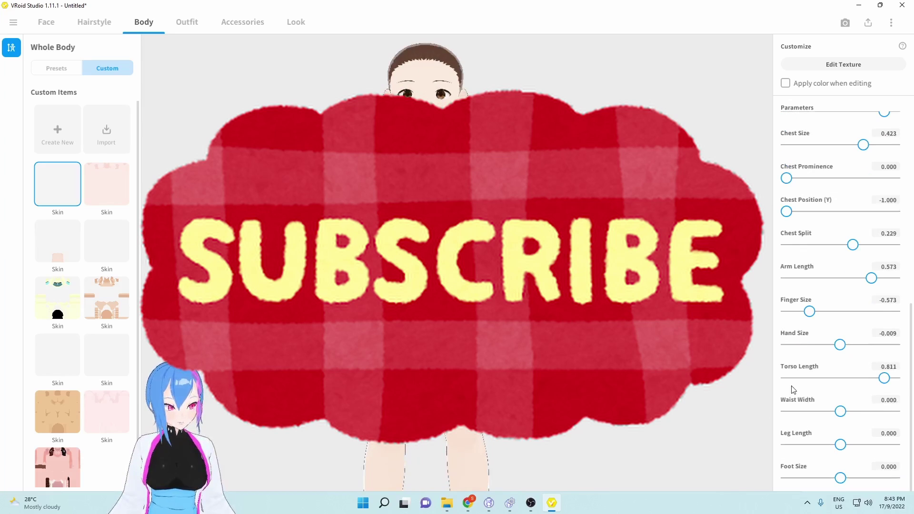
drag(840, 411, 886, 414)
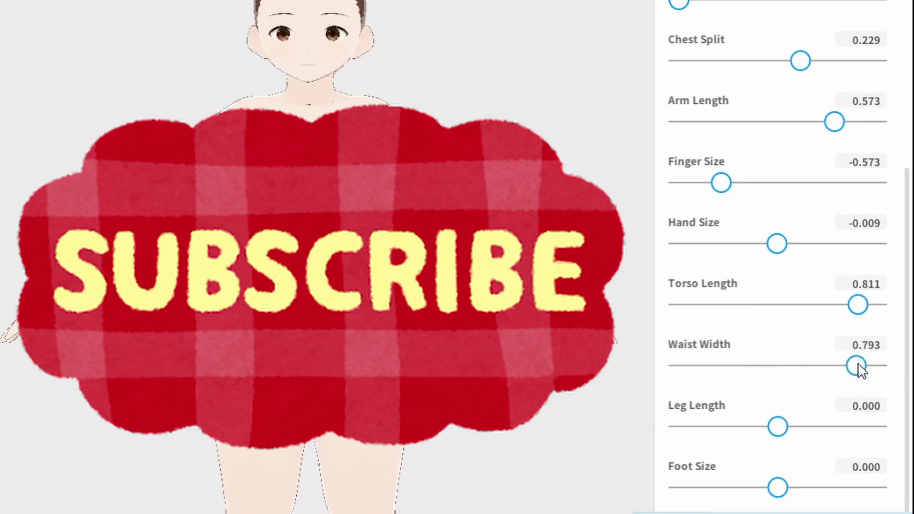
drag(860, 367, 902, 369)
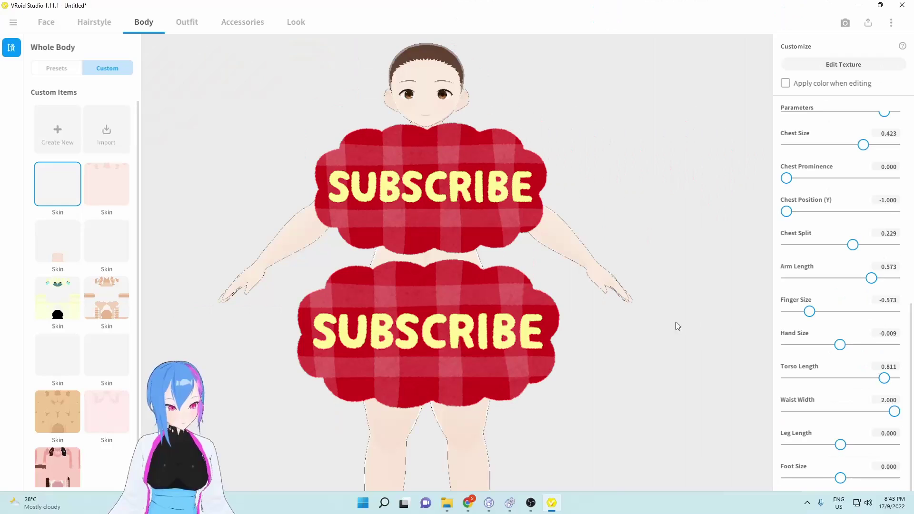
right_drag(675, 322, 581, 325)
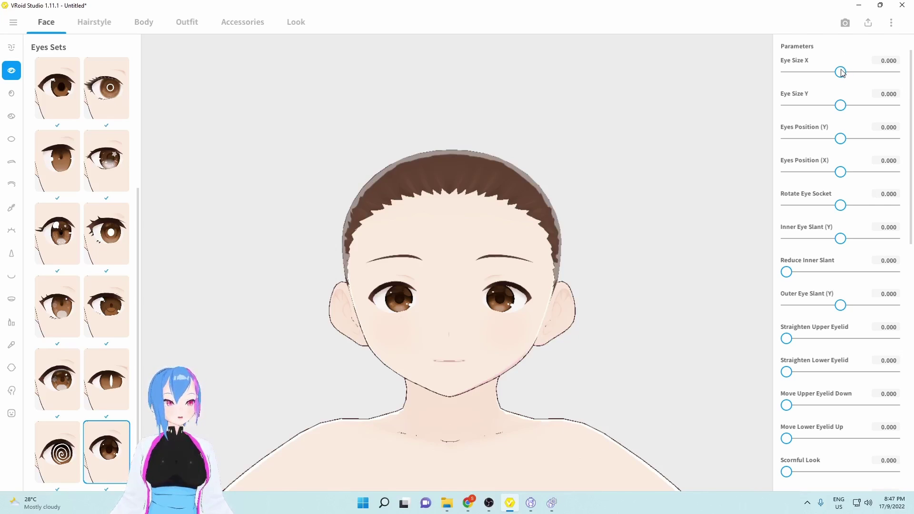
Step: Enlarge the eyes to Eye Size X 0.454 and Eye Size Y 0.441
drag(840, 73, 857, 73)
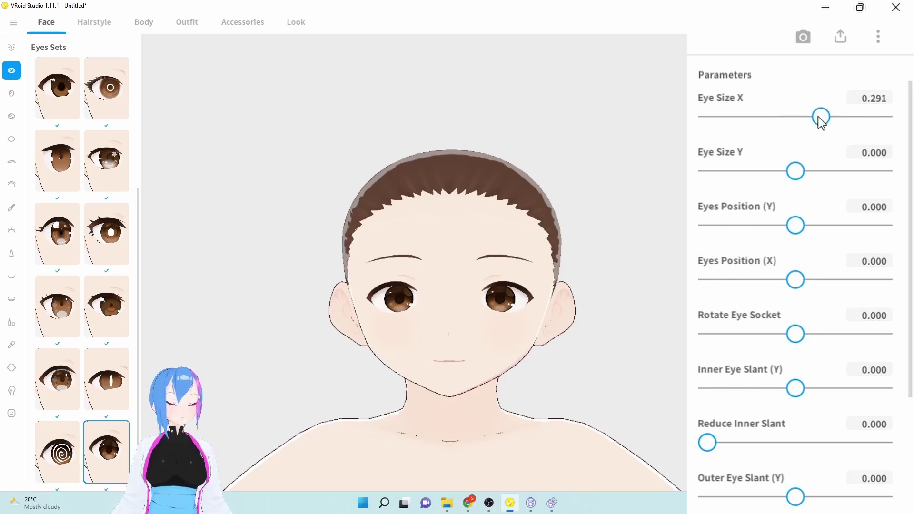
drag(821, 119, 836, 118)
scroll(545, 367, up, 5)
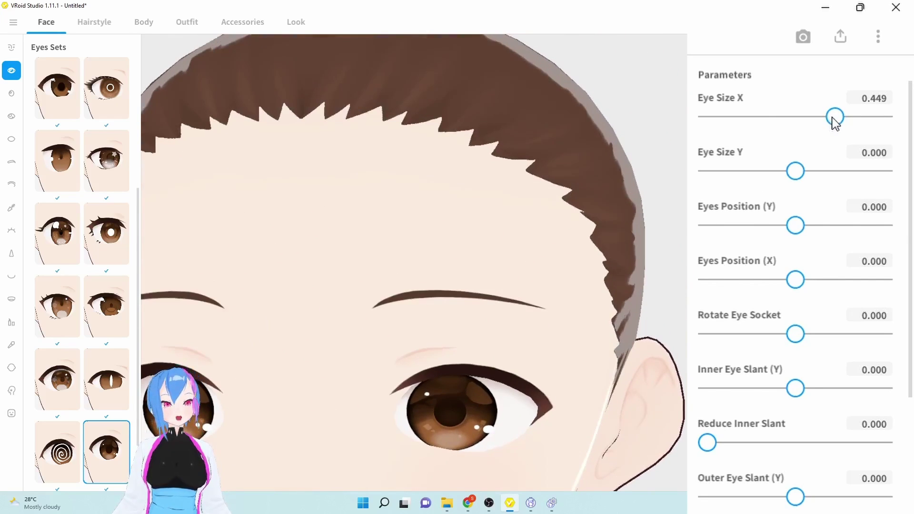
drag(835, 118, 890, 119)
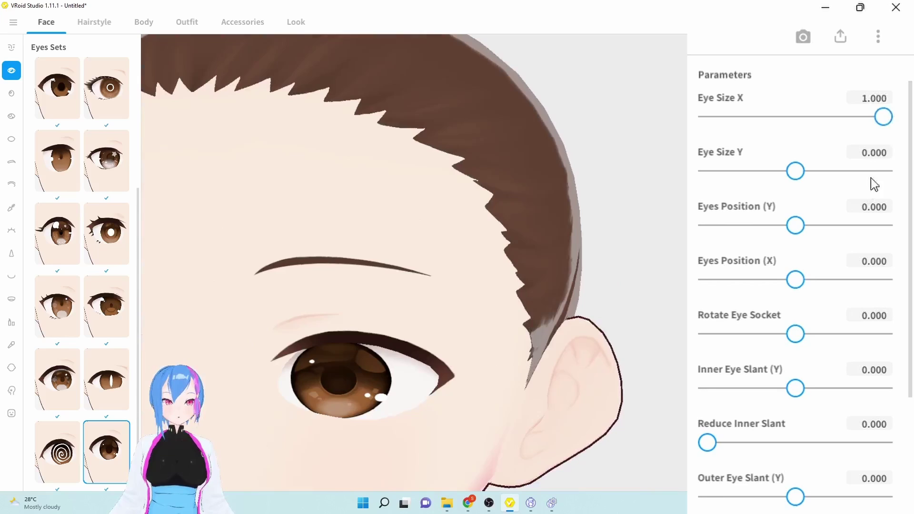
drag(878, 115, 828, 131)
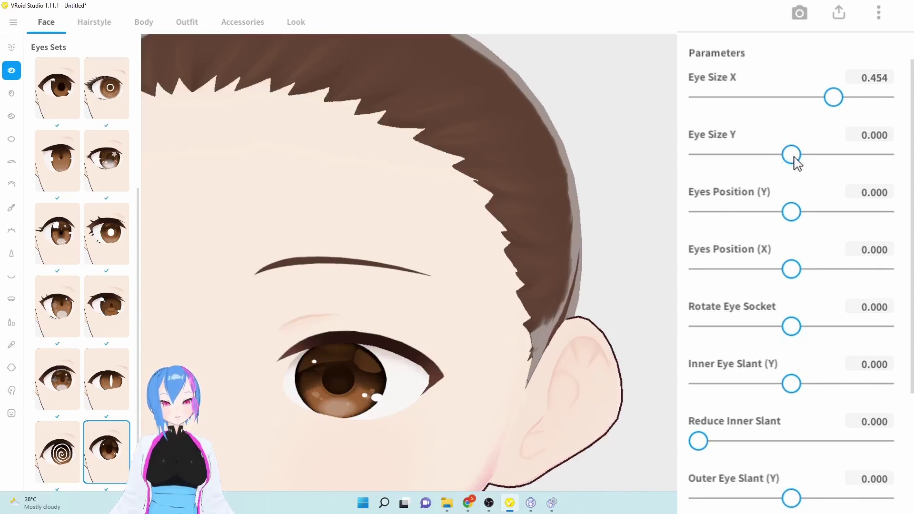
drag(794, 157, 837, 177)
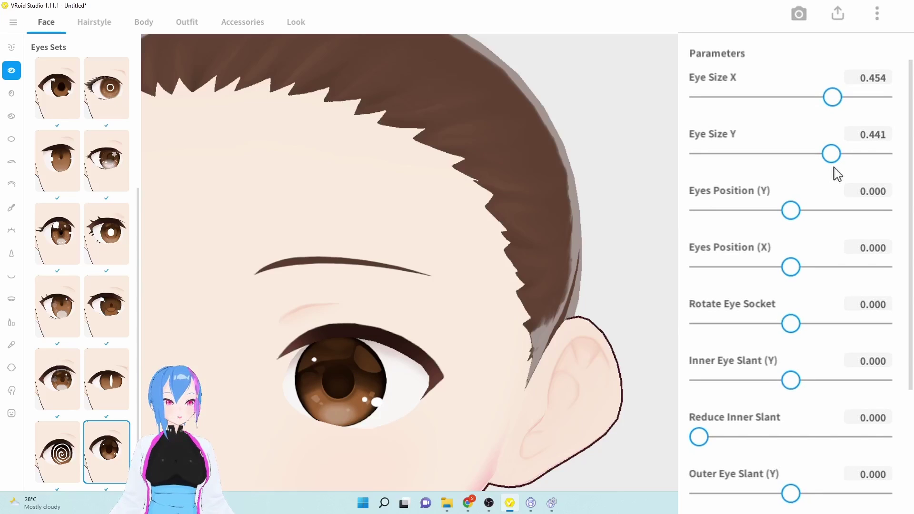
Step: Raise the eyes to Eyes Position (Y) 0.282 and spread them to Eyes Position (X) 0.608
scroll(504, 321, down, 5)
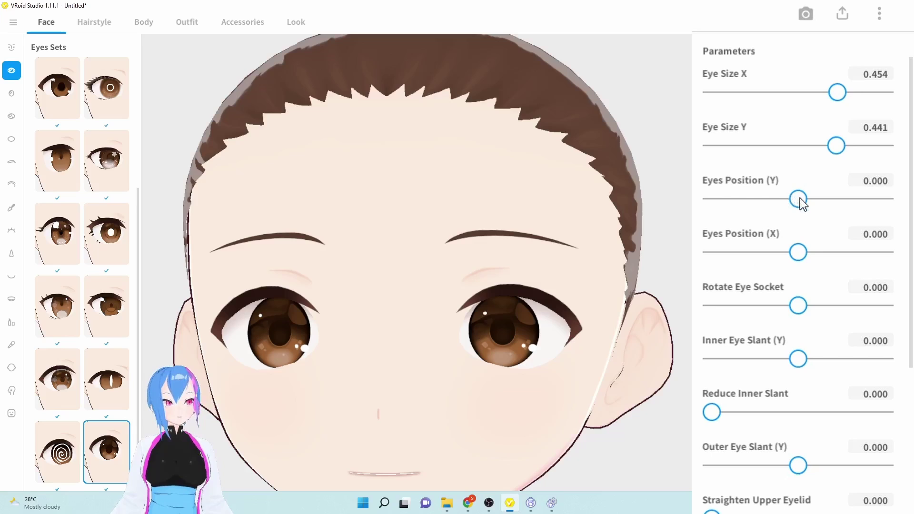
drag(801, 198, 828, 208)
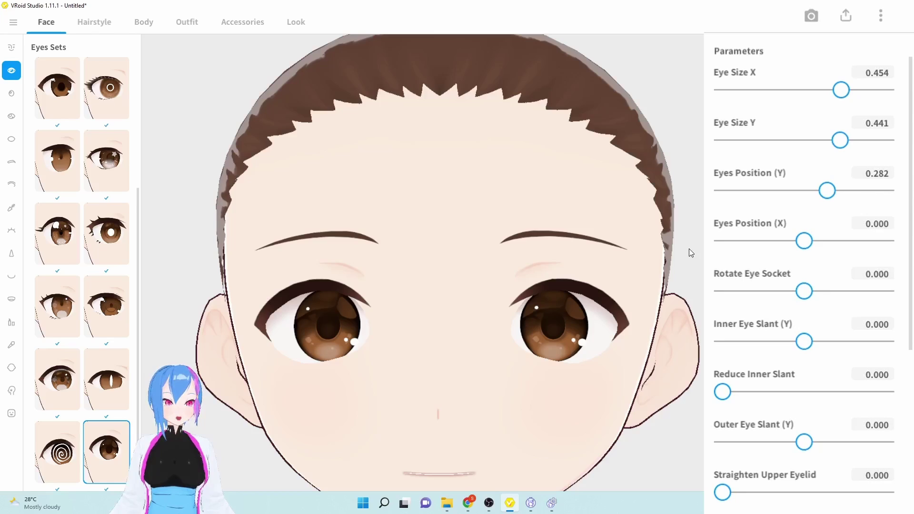
drag(805, 241, 847, 241)
right_drag(700, 285, 562, 288)
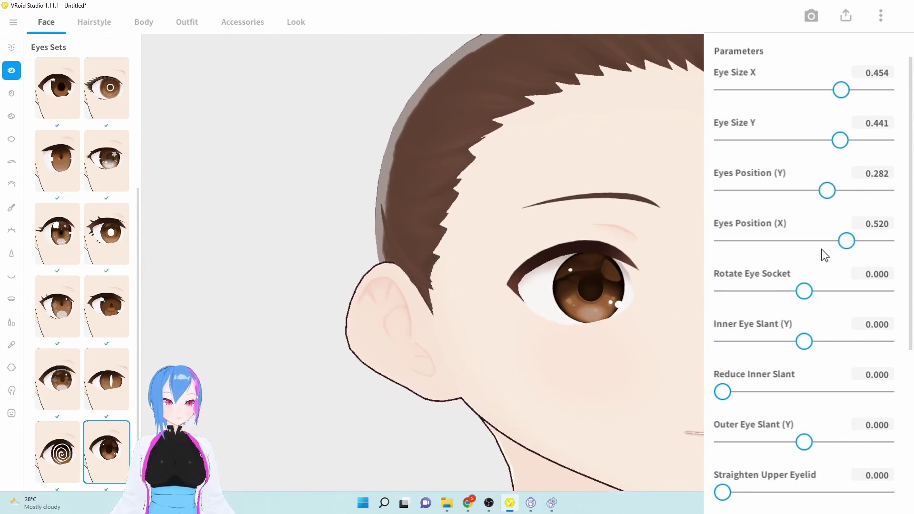
drag(844, 242, 854, 241)
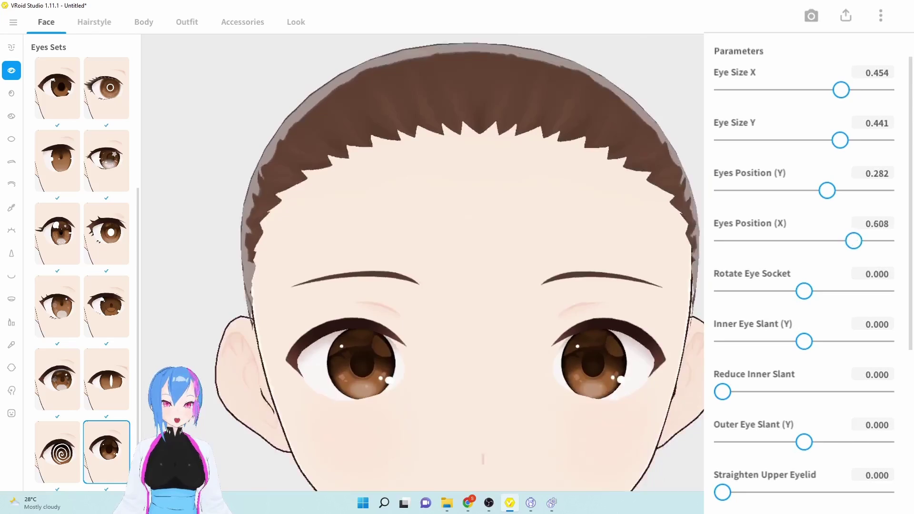
Step: Drag Iris Size (X) up to about 0.485
scroll(811, 296, down, 10)
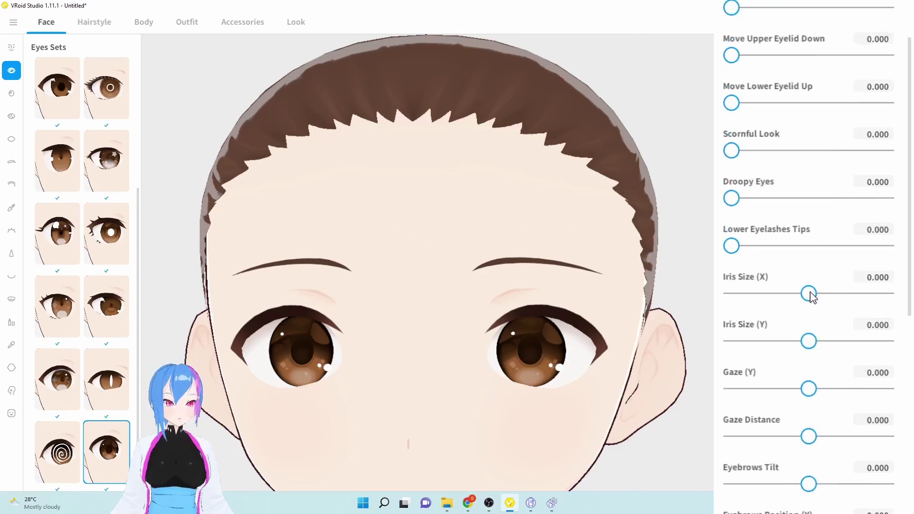
drag(801, 273, 833, 276)
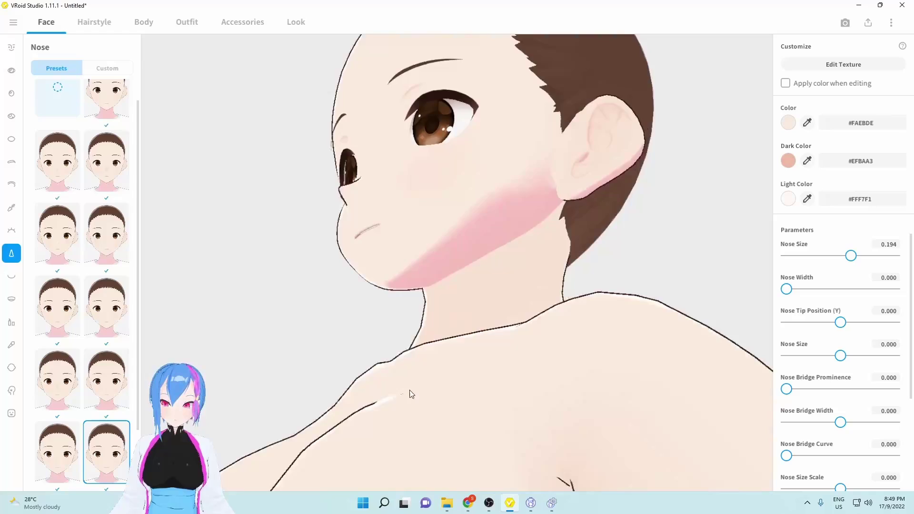
Step: Lengthen the nose, adjust its size, and widen Nose Width to its maximum 1.000
drag(854, 257, 808, 267)
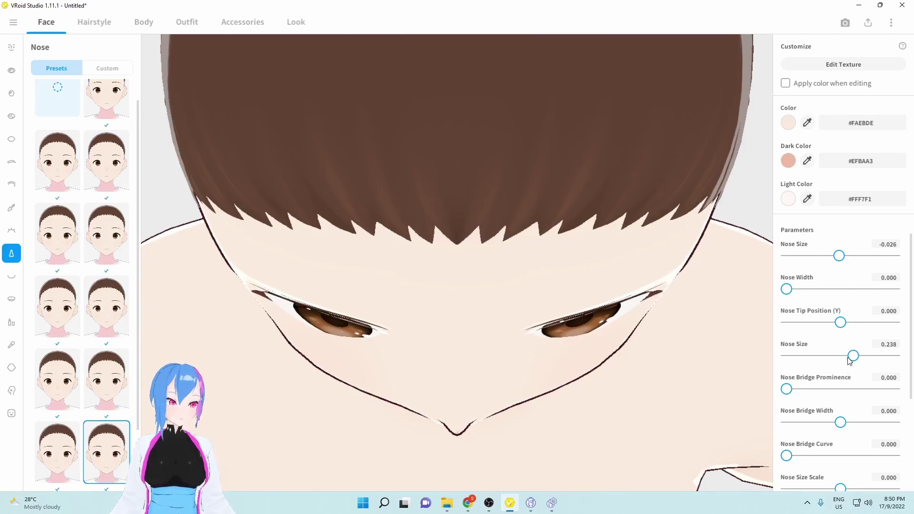
drag(853, 357, 898, 356)
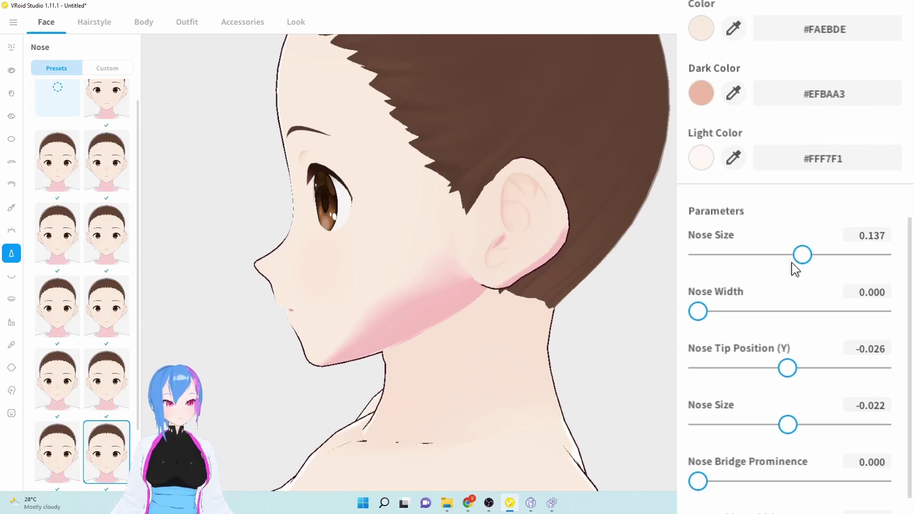
mouse_move(812, 377)
mouse_down()
mouse_move(827, 376)
mouse_move(808, 382)
mouse_up()
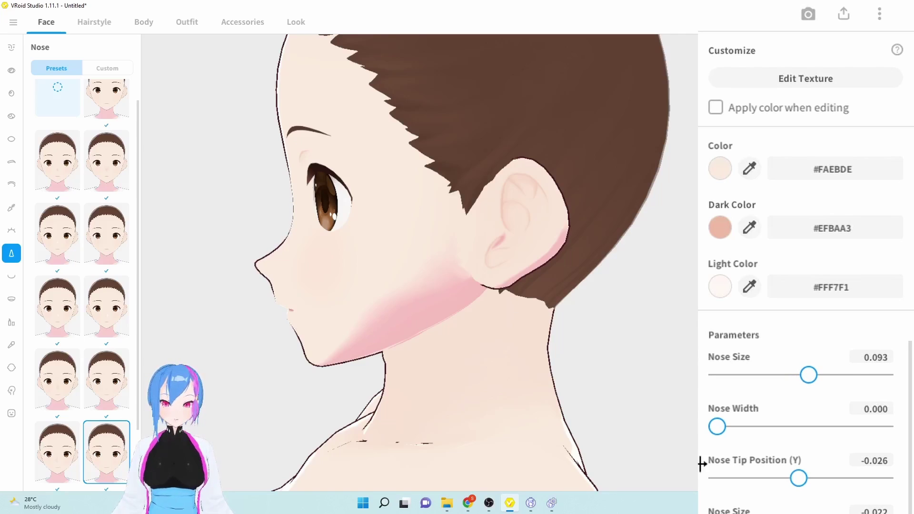
right_drag(334, 319, 424, 321)
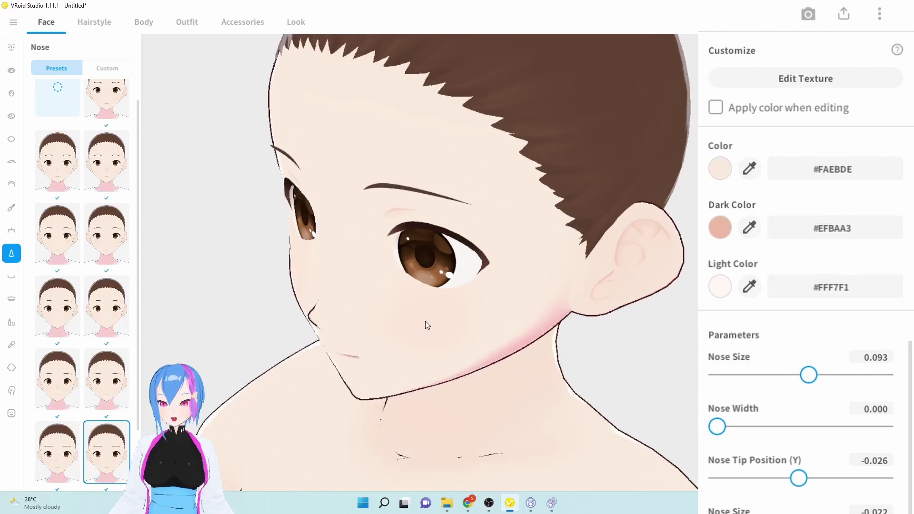
drag(743, 428, 885, 427)
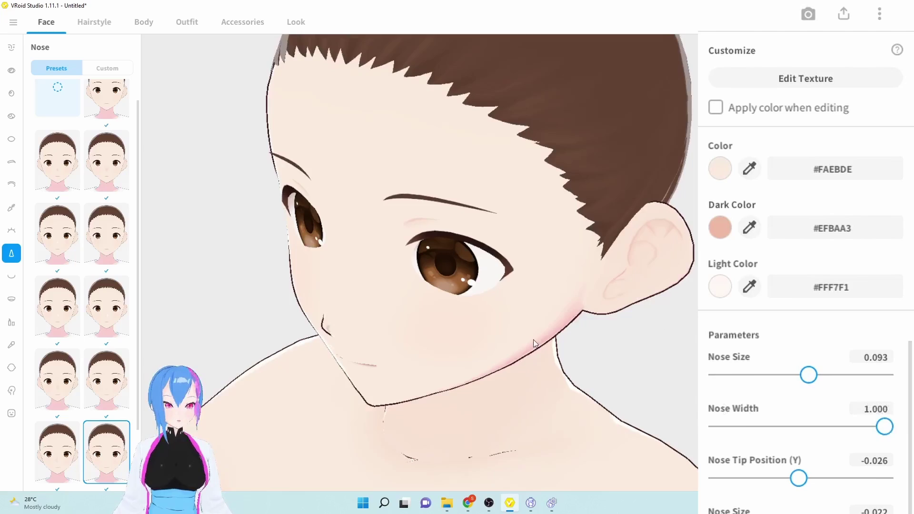
right_drag(533, 339, 487, 331)
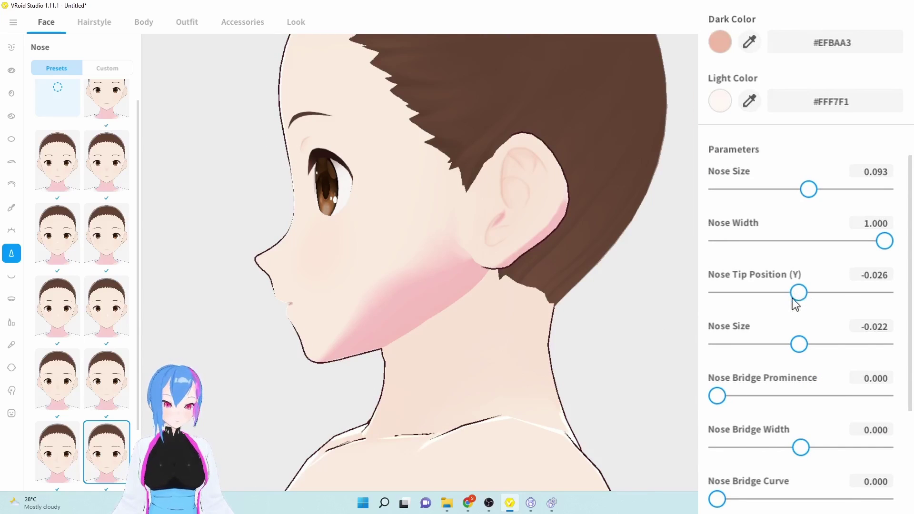
Step: Raise Nose Tip Position (Y) to 0.626 and set the second Nose Size to 2.000
drag(793, 300, 839, 301)
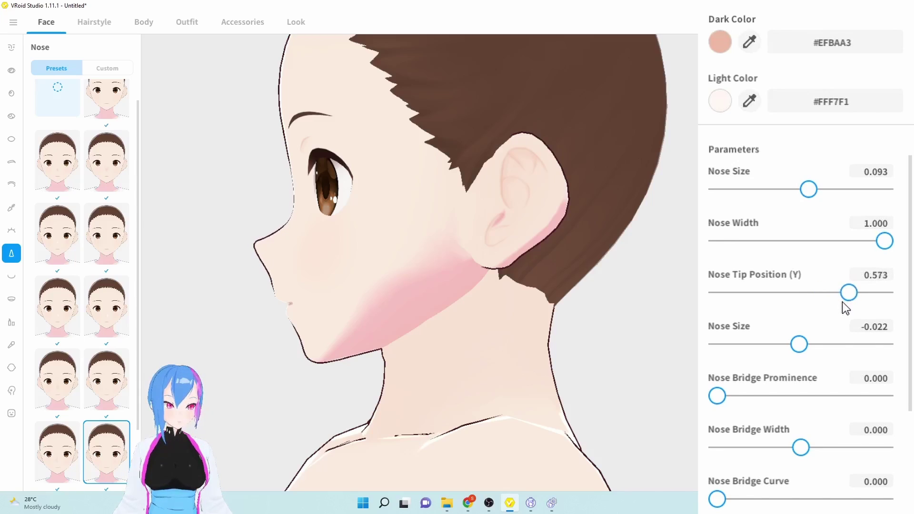
drag(843, 302, 855, 302)
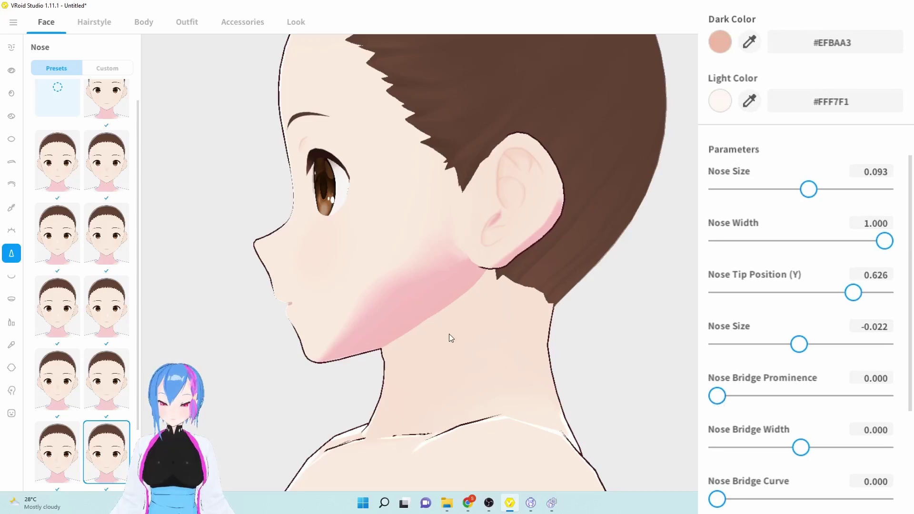
right_drag(478, 302, 439, 436)
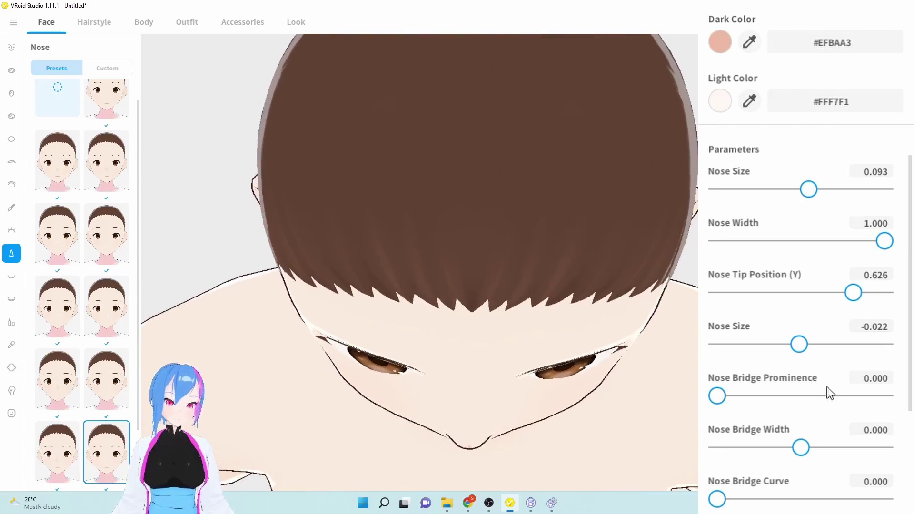
drag(799, 344, 885, 344)
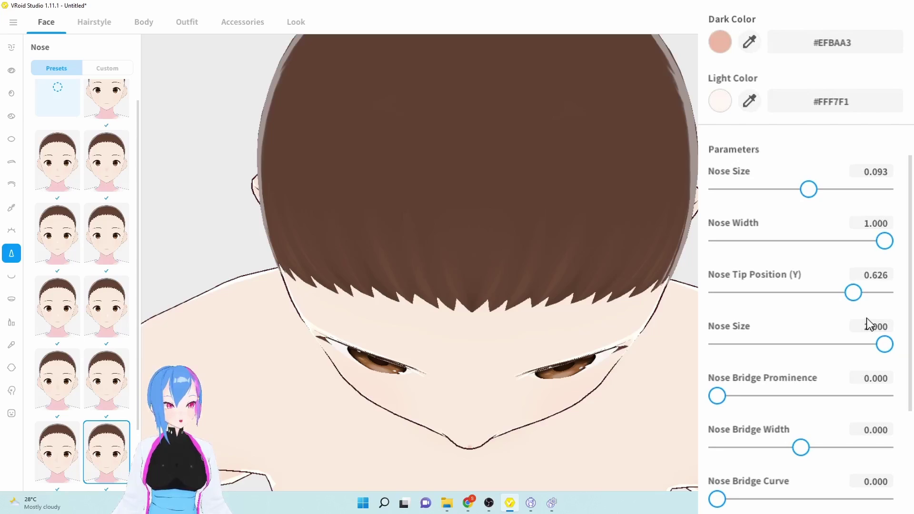
text(2)
key(Return)
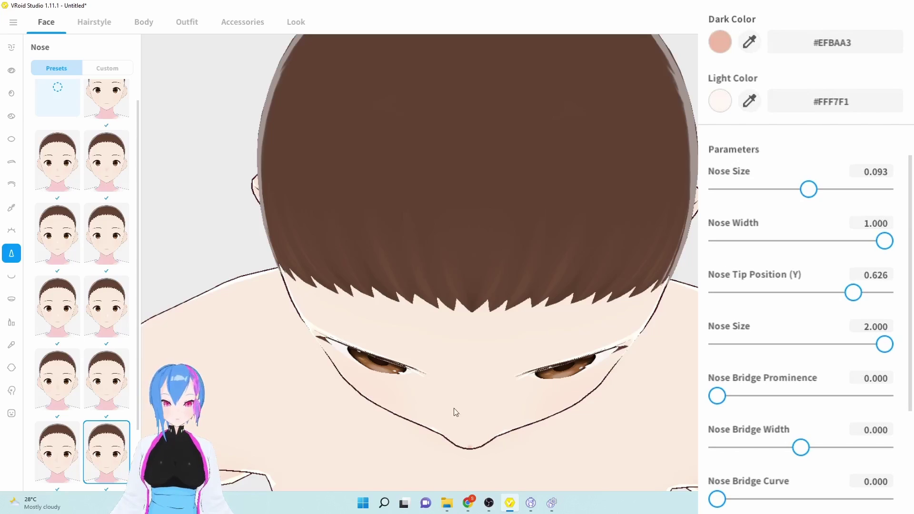
Step: Viewing the face from the side, raise Nose Bridge Prominence to 1.500
right_drag(453, 408, 451, 338)
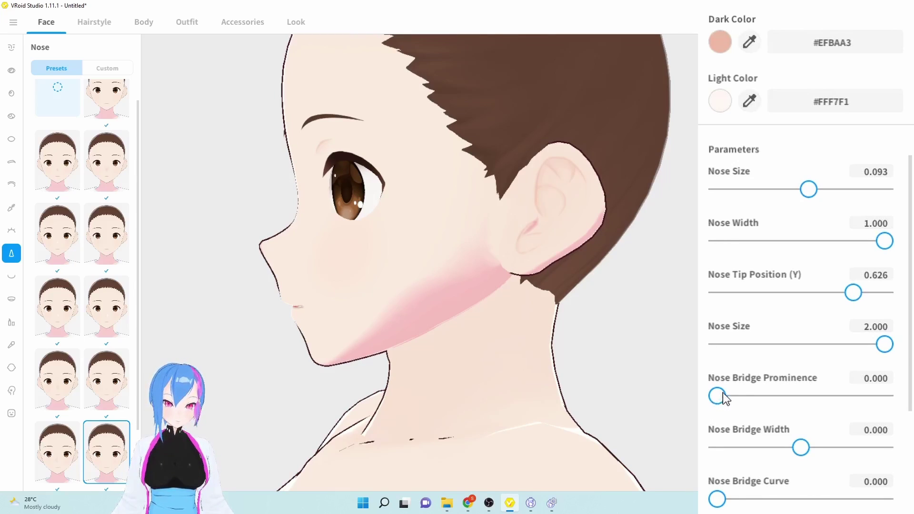
drag(724, 394, 891, 395)
right_drag(391, 247, 490, 261)
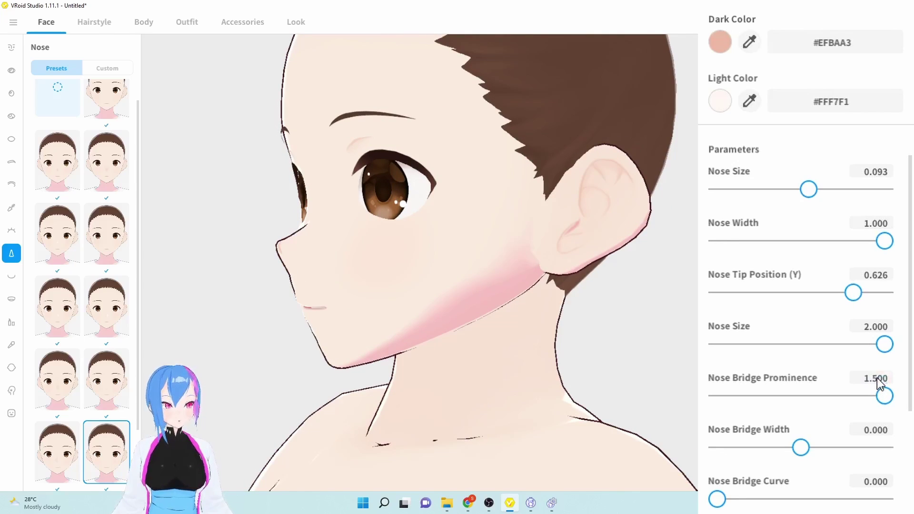
Step: Set Nose Bridge Curve to a slight 0.062
scroll(877, 378, down, 1)
right_drag(324, 246, 304, 243)
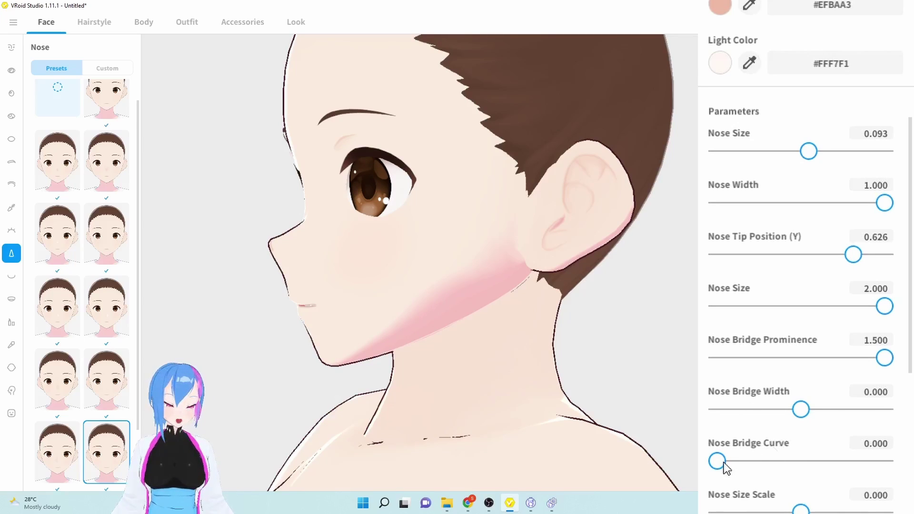
drag(724, 463, 718, 461)
right_drag(511, 353, 486, 354)
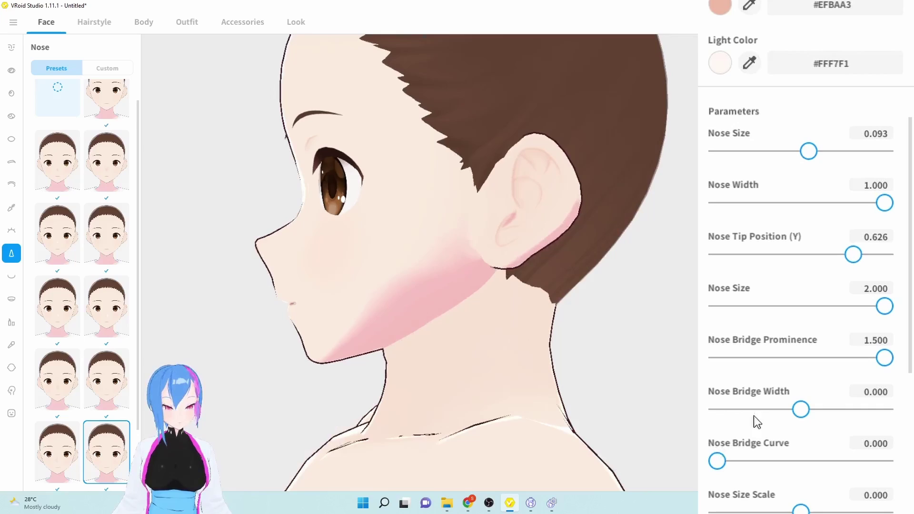
mouse_move(730, 460)
mouse_down()
mouse_move(755, 463)
mouse_move(728, 465)
mouse_up()
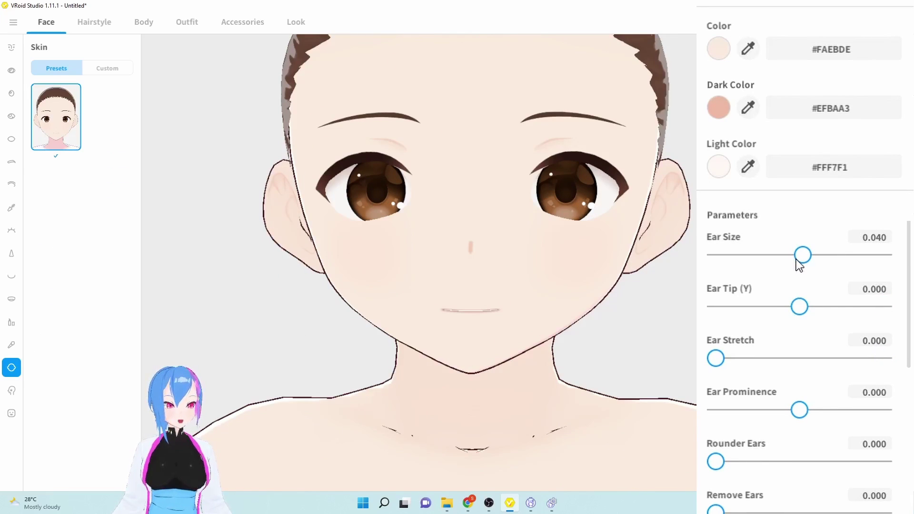
Step: Set Ear Size to -1.000 and Ear Prominence to 0.216
drag(796, 259, 716, 256)
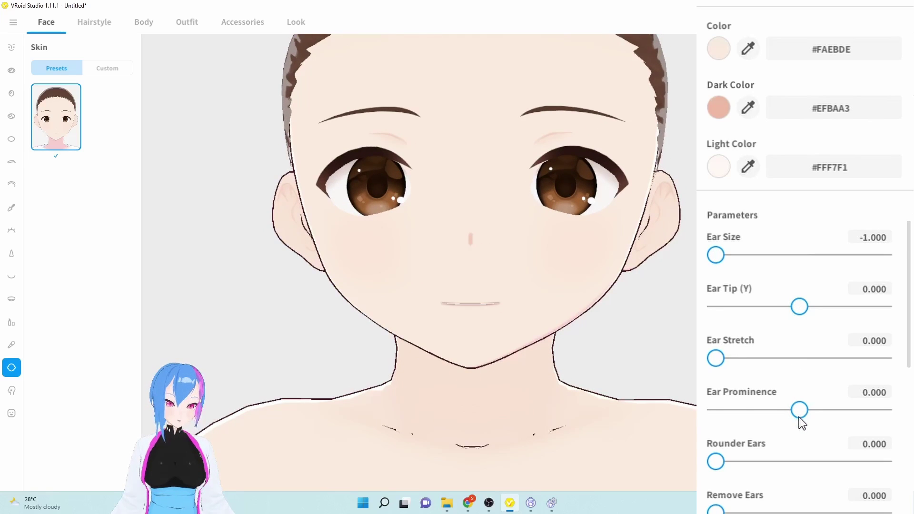
drag(799, 418, 884, 410)
right_drag(681, 300, 642, 292)
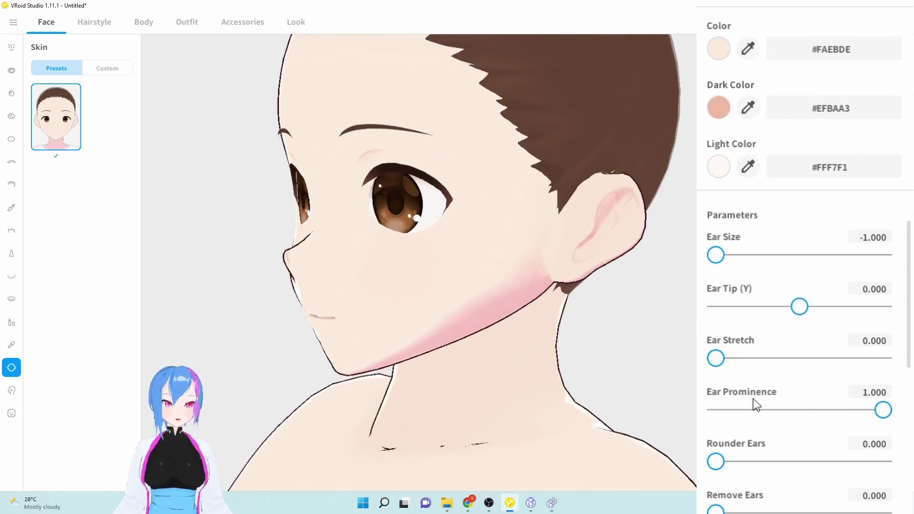
drag(876, 412, 818, 418)
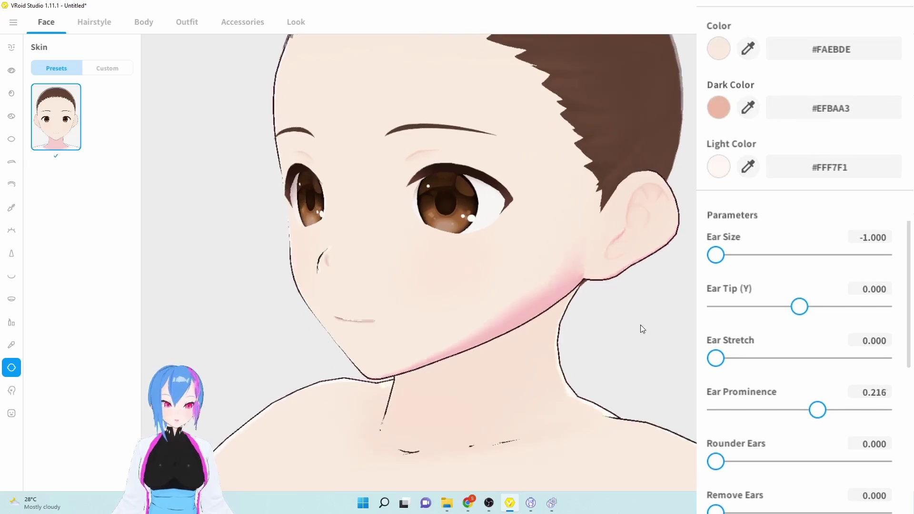
Step: Set Rounder Ears to -1.200, checking the ear from the side
drag(633, 327, 620, 293)
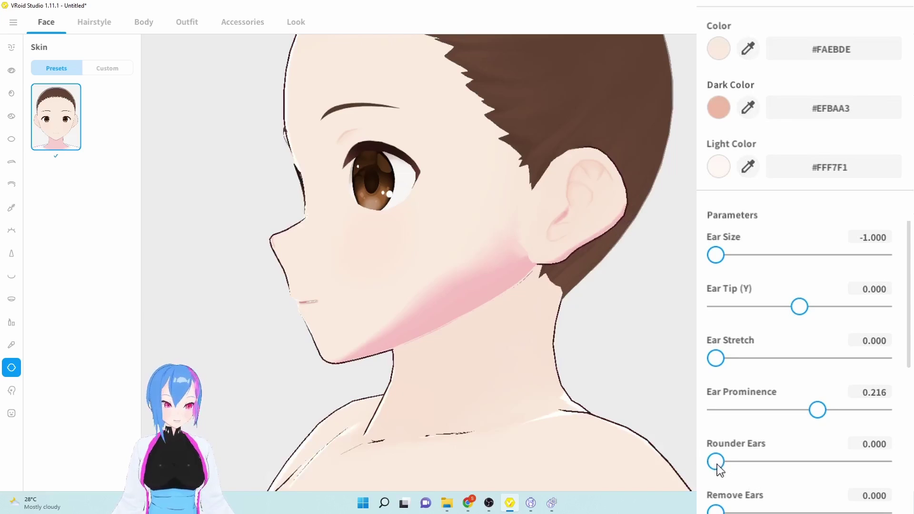
drag(716, 463, 811, 462)
scroll(615, 303, up, 4)
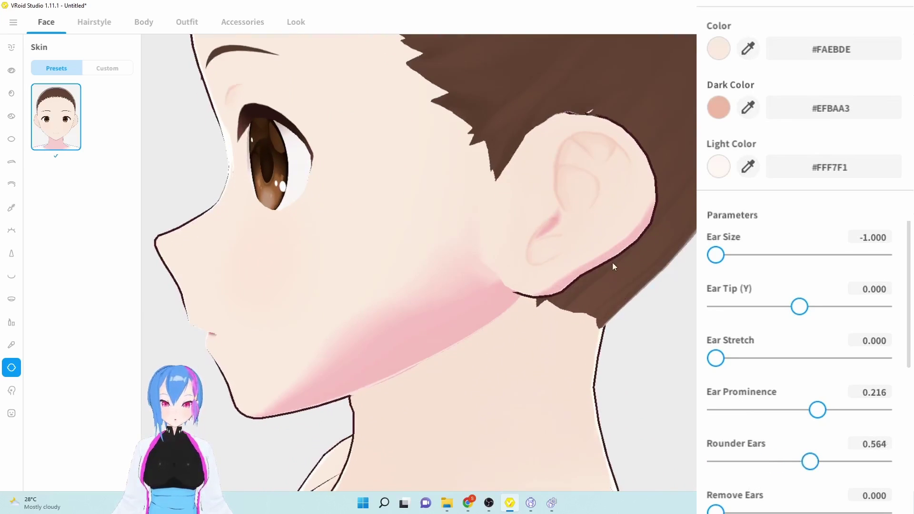
drag(555, 112, 575, 122)
drag(471, 124, 443, 125)
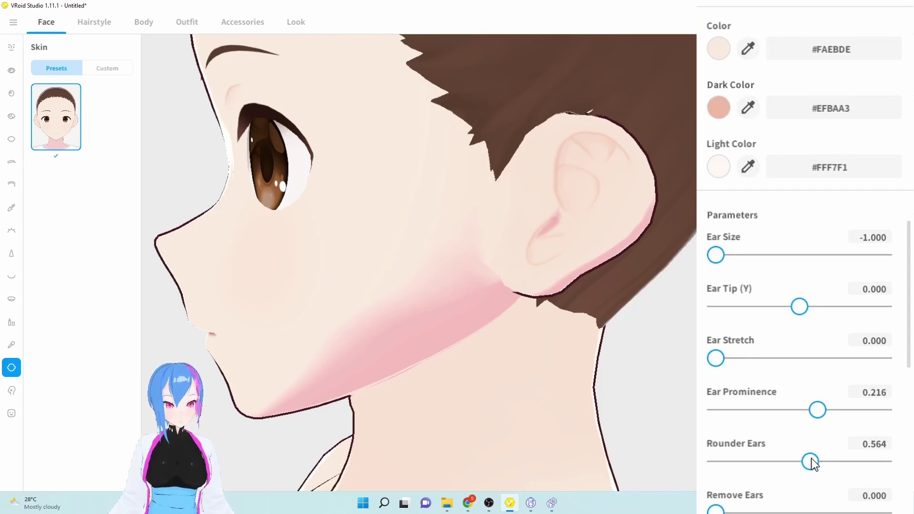
drag(811, 462, 884, 461)
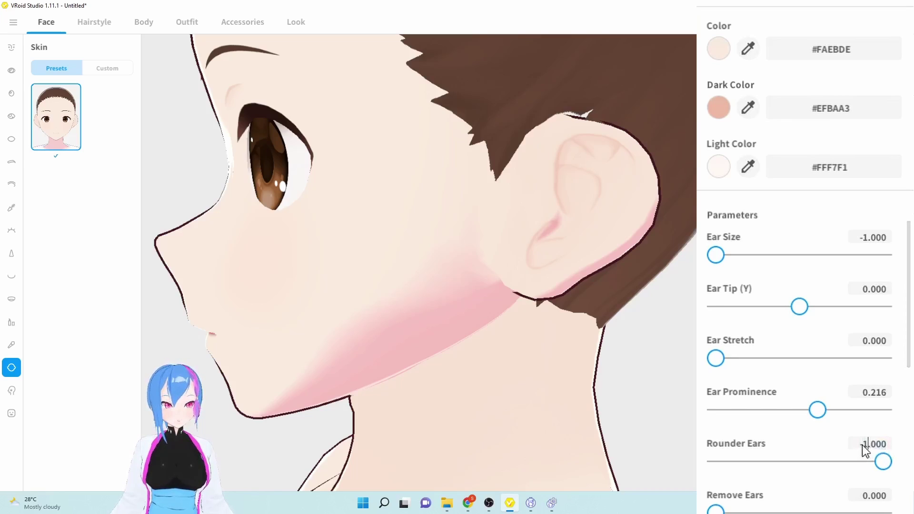
key(BackSpace)
text(2)
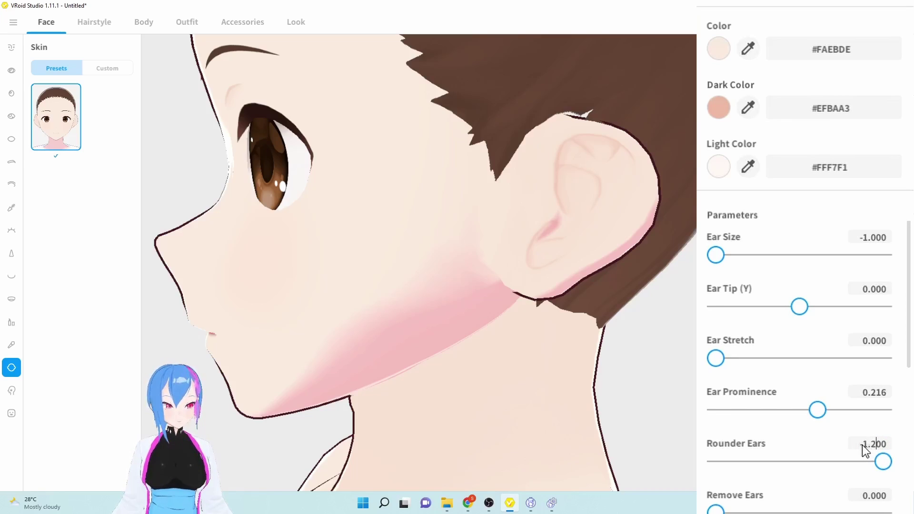
click(865, 450)
text(-)
right_drag(650, 355, 537, 310)
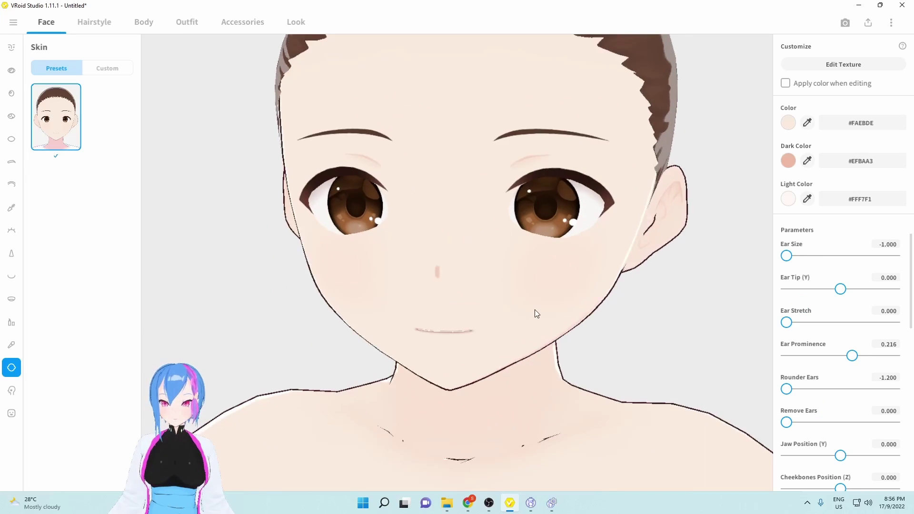
Step: Set Sunken Cheeks to 0.709 and Chin Roundness and Jawline Position to 1.000
scroll(853, 431, down, 2)
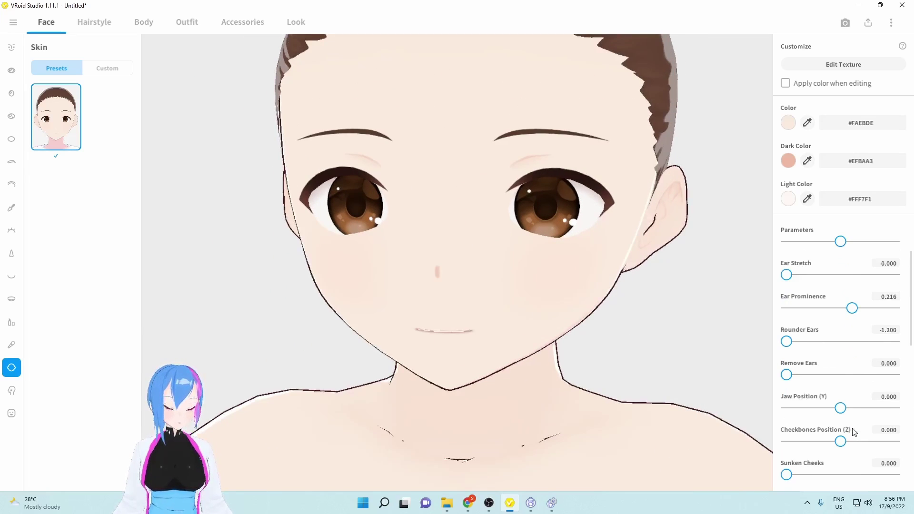
right_drag(500, 314, 415, 310)
right_drag(701, 414, 787, 430)
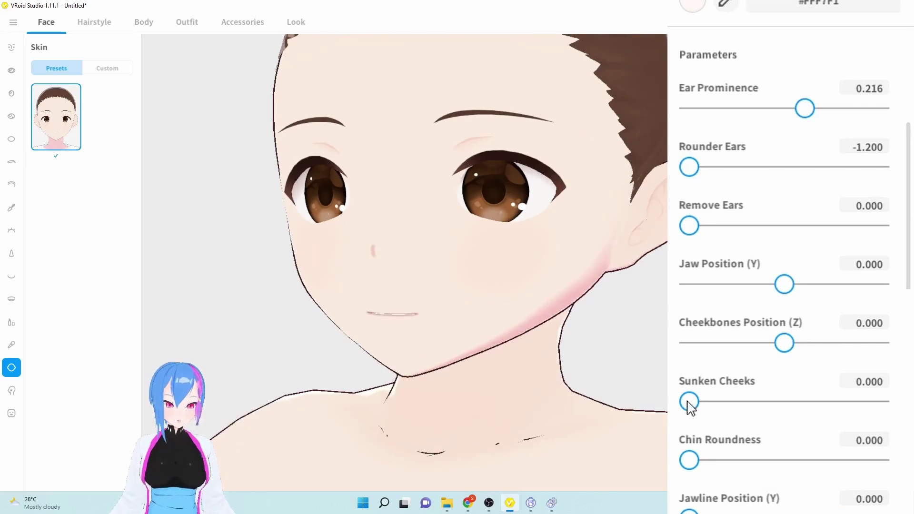
drag(688, 402, 825, 411)
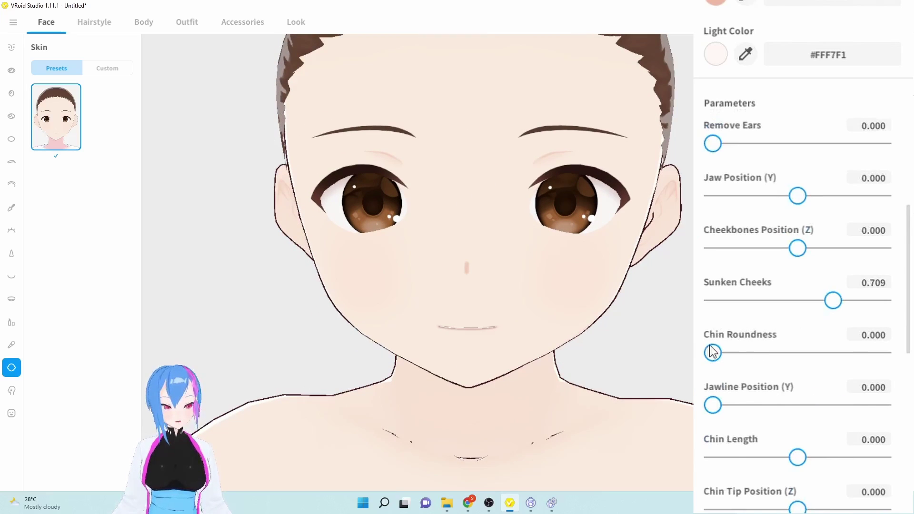
drag(713, 353, 884, 355)
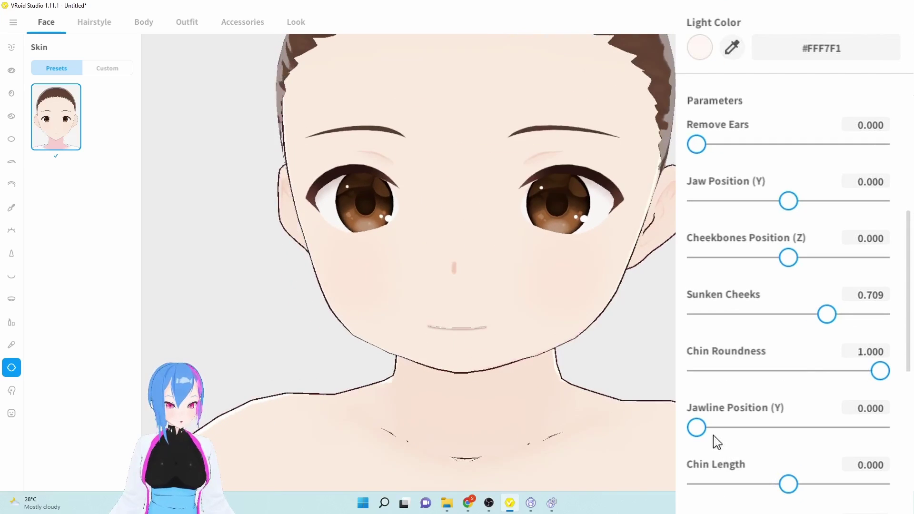
drag(714, 406, 884, 429)
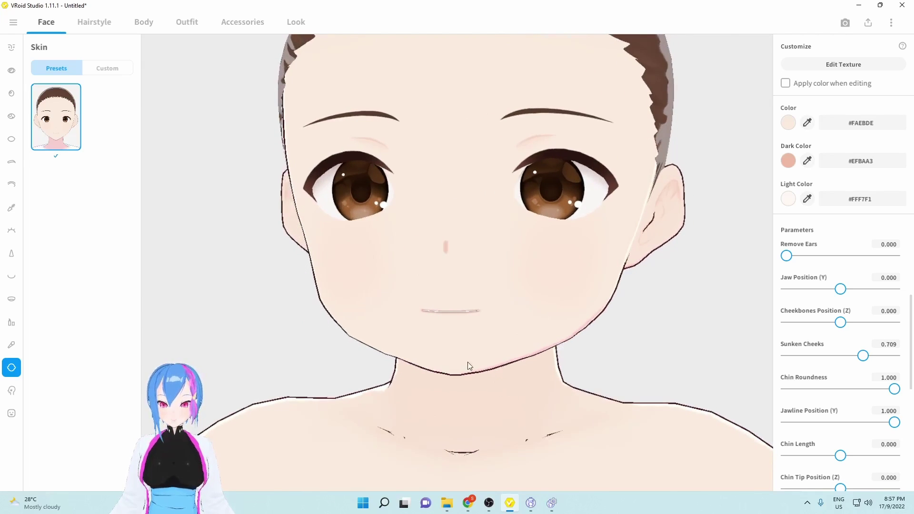
Step: Shorten Chin Length to -0.396 and push Chin Tip Position (Z) to 0.150
drag(840, 456, 817, 459)
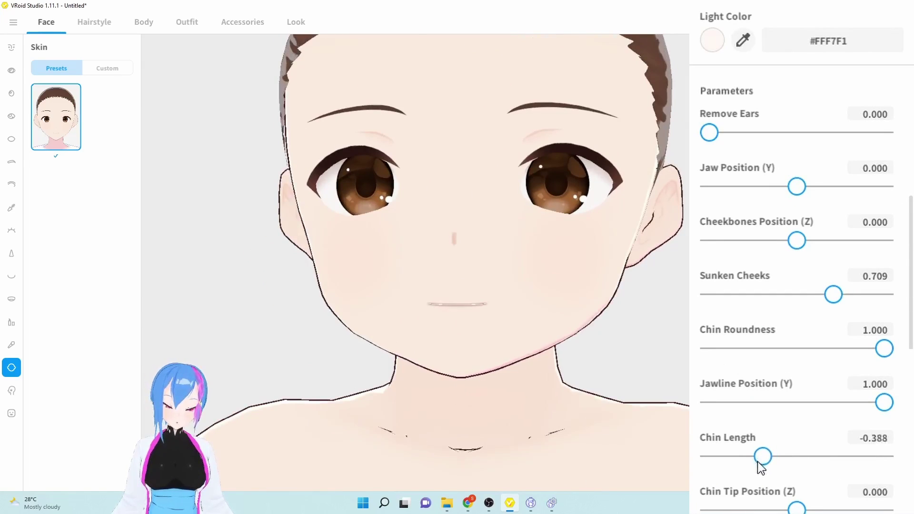
drag(758, 462, 758, 462)
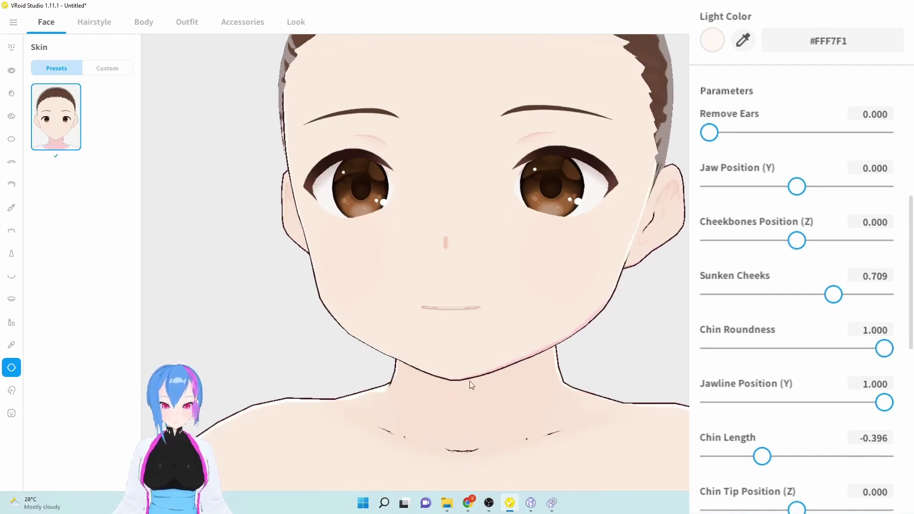
right_drag(333, 388, 399, 389)
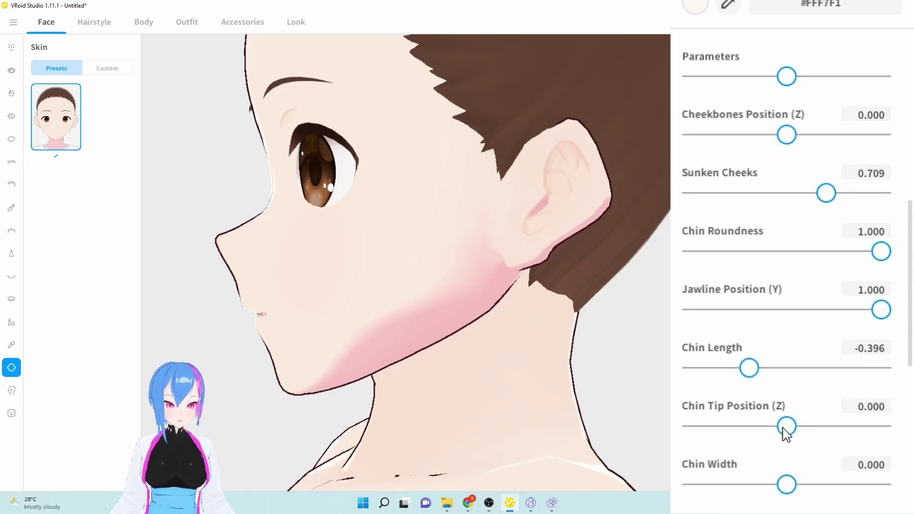
mouse_move(786, 426)
mouse_down()
mouse_move(808, 427)
mouse_move(801, 431)
mouse_up()
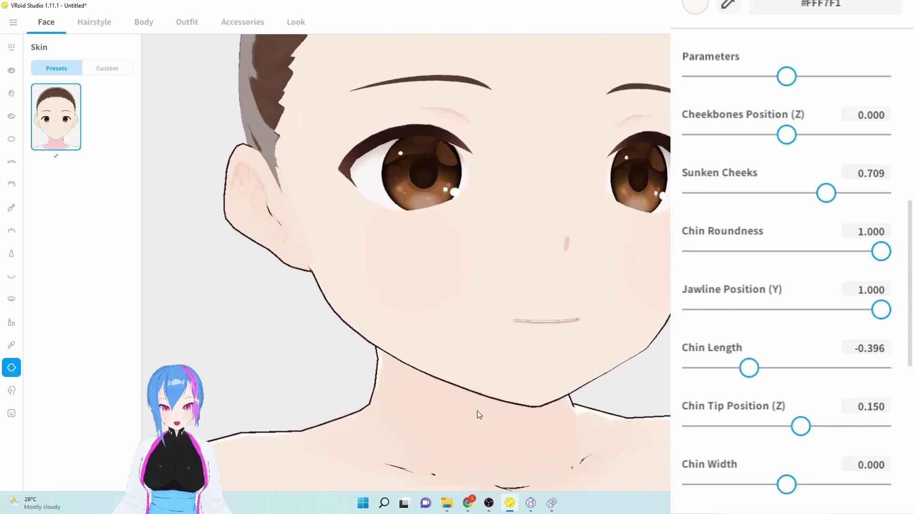
Step: Widen Chin Width to about 0.467
scroll(753, 205, down, 1)
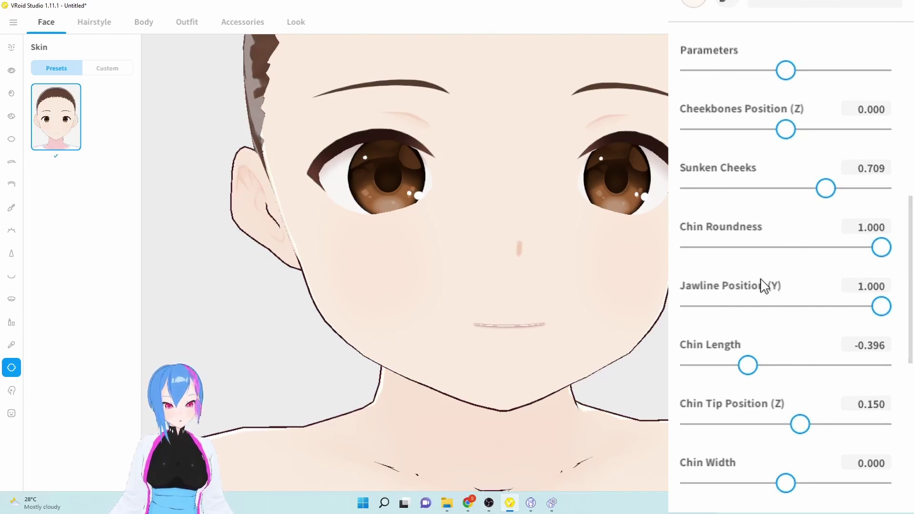
scroll(807, 370, down, 1)
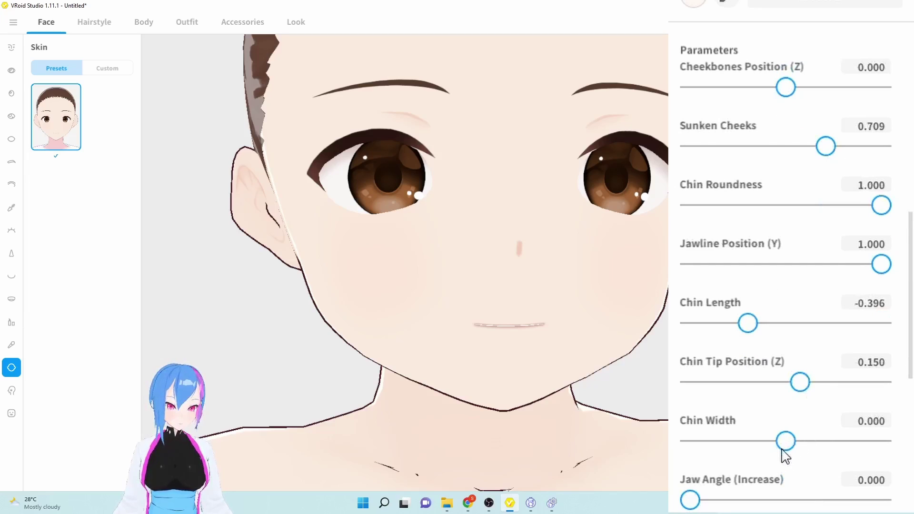
drag(784, 443, 840, 445)
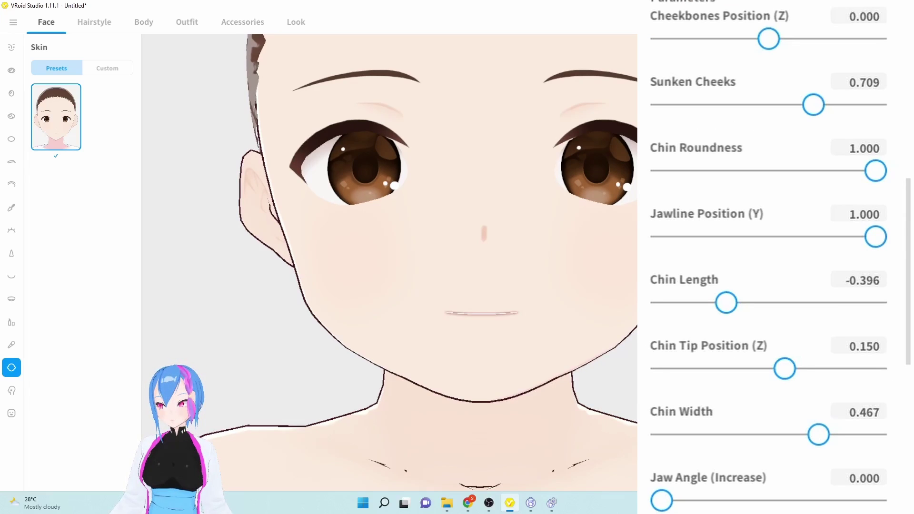
Step: Raise Jaw Angle (Increase) to 0.982 to fill out the jaw
scroll(652, 394, down, 3)
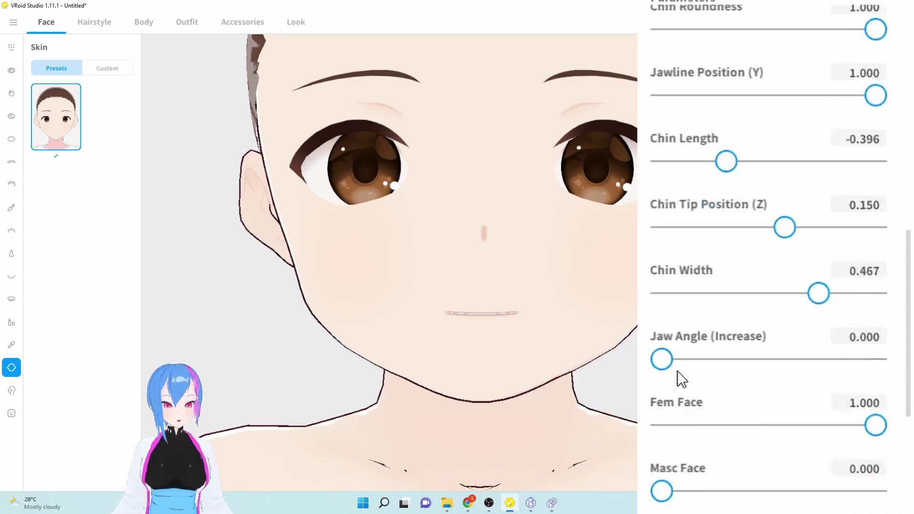
drag(663, 361, 817, 360)
drag(564, 404, 546, 403)
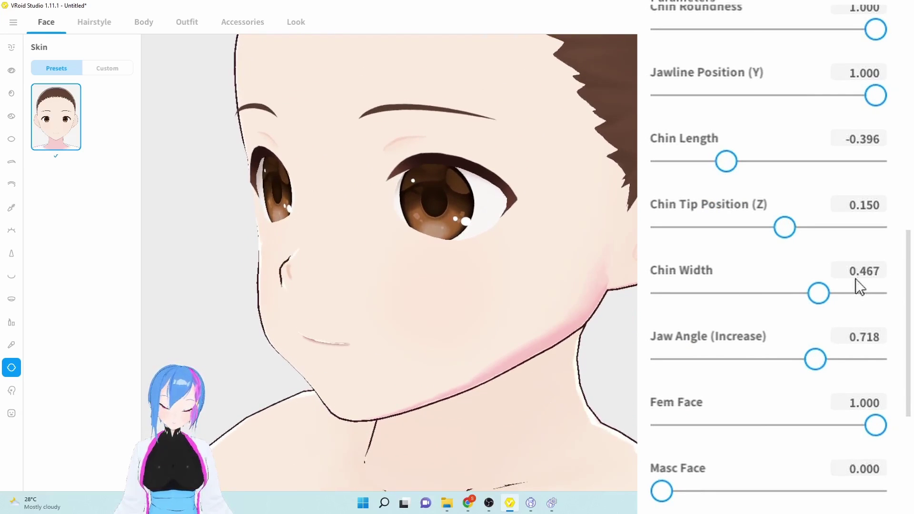
drag(799, 373, 773, 375)
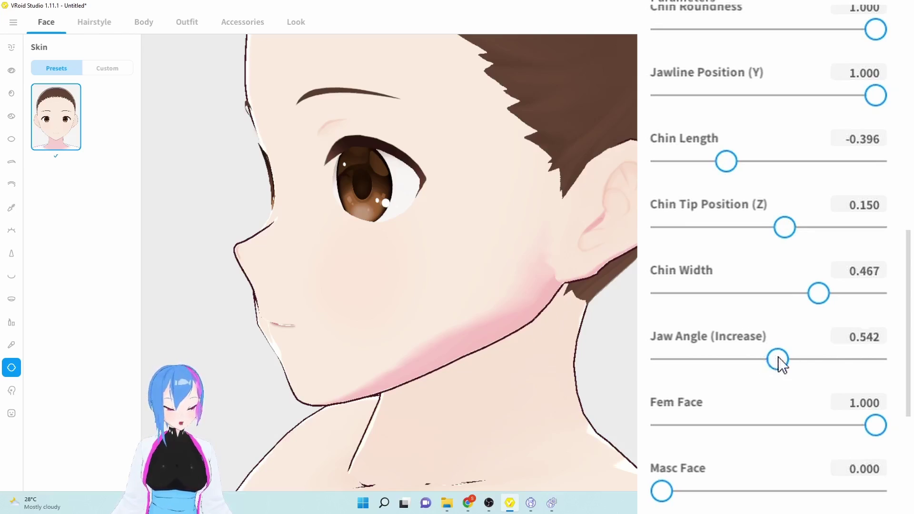
drag(778, 357, 872, 360)
right_drag(629, 376, 547, 398)
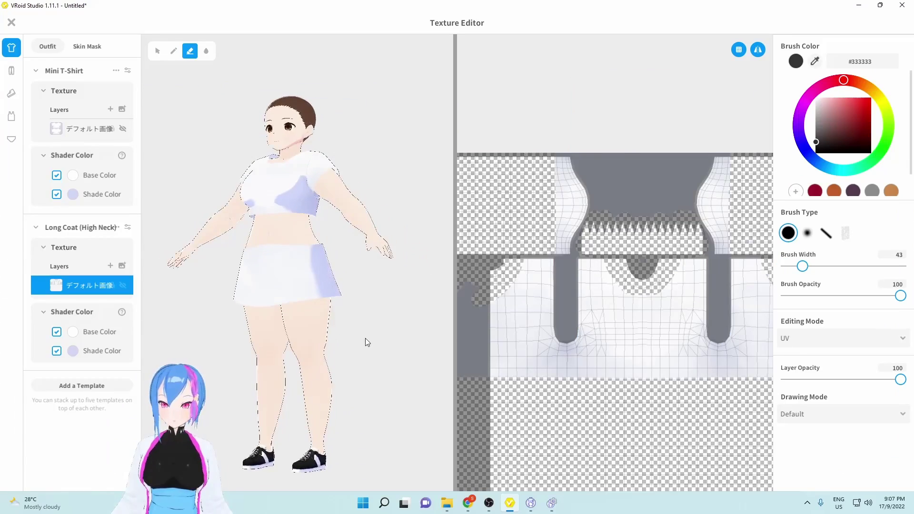
Step: Turn the model to a frontal view while the Look tab's Shading settings are shown
right_drag(365, 338, 411, 312)
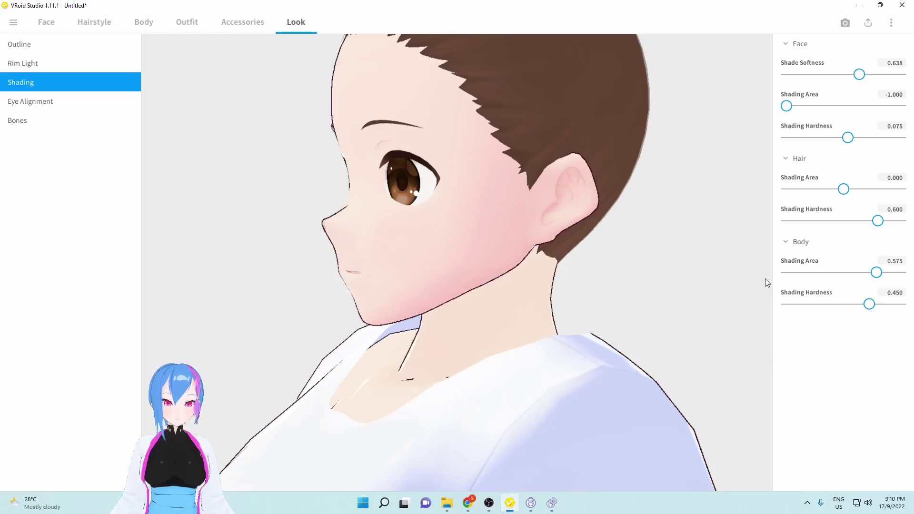
Step: Set face Shade Softness to 0.000 and face Shading Hardness to 1.000
click(845, 76)
drag(846, 75, 758, 78)
drag(846, 137, 901, 138)
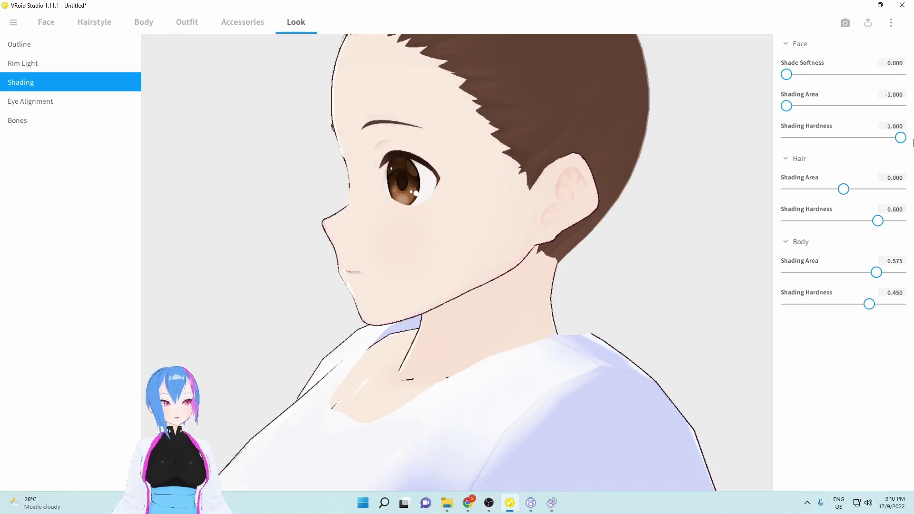
Step: Set hair Shading Area to -1.000 and hair Shading Hardness to 1.000
middle_drag(736, 270, 665, 241)
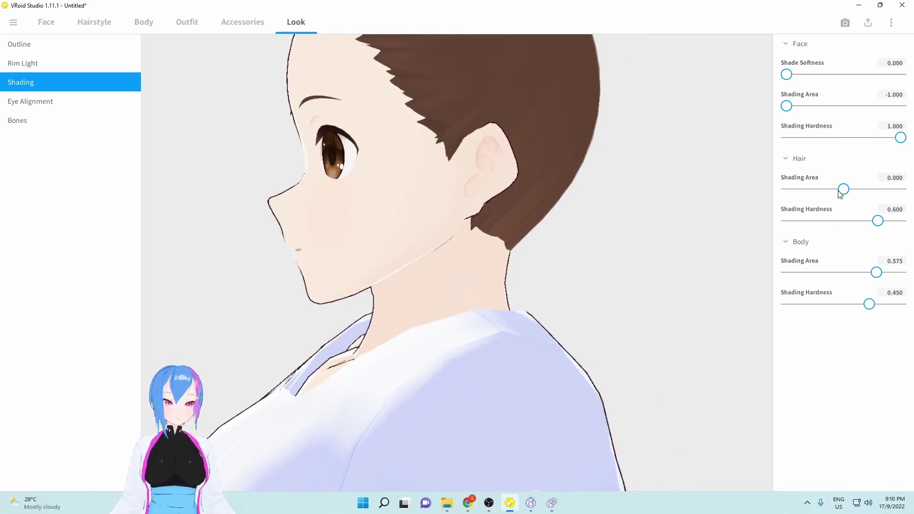
drag(844, 189, 784, 195)
drag(877, 220, 902, 221)
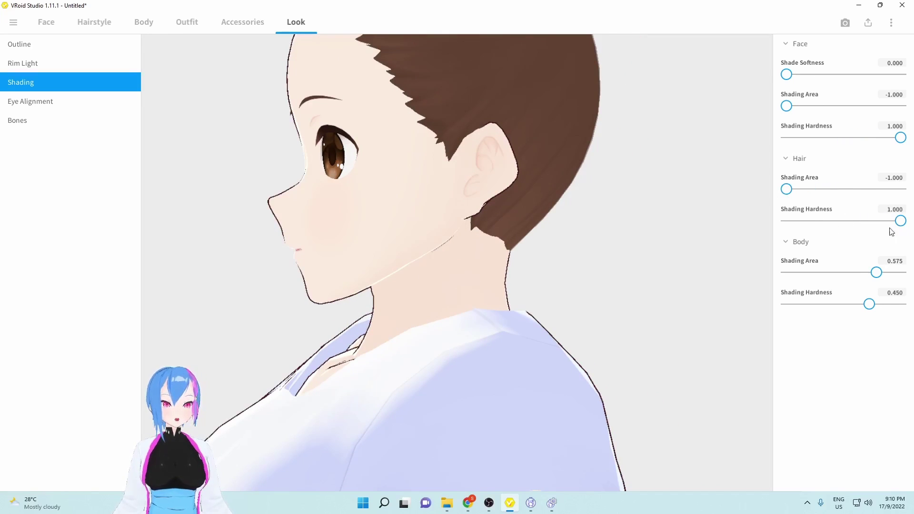
mouse_move(667, 158)
right_down()
mouse_move(463, 127)
mouse_move(573, 140)
mouse_move(591, 157)
right_up()
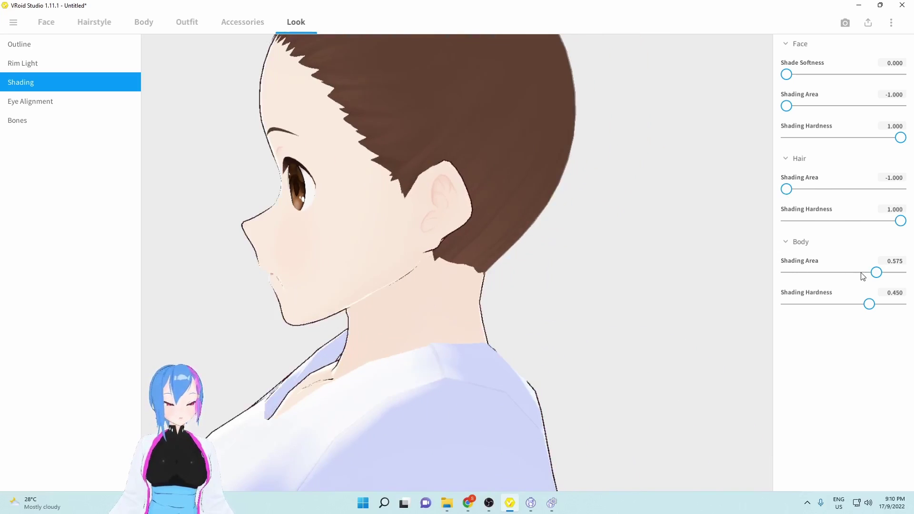
Step: Set body Shading Area to -1.000 and body Shading Hardness to 1.000
mouse_move(861, 272)
mouse_down()
mouse_move(813, 283)
mouse_move(786, 273)
mouse_up()
mouse_move(869, 304)
mouse_down()
mouse_move(790, 303)
mouse_move(902, 303)
mouse_up()
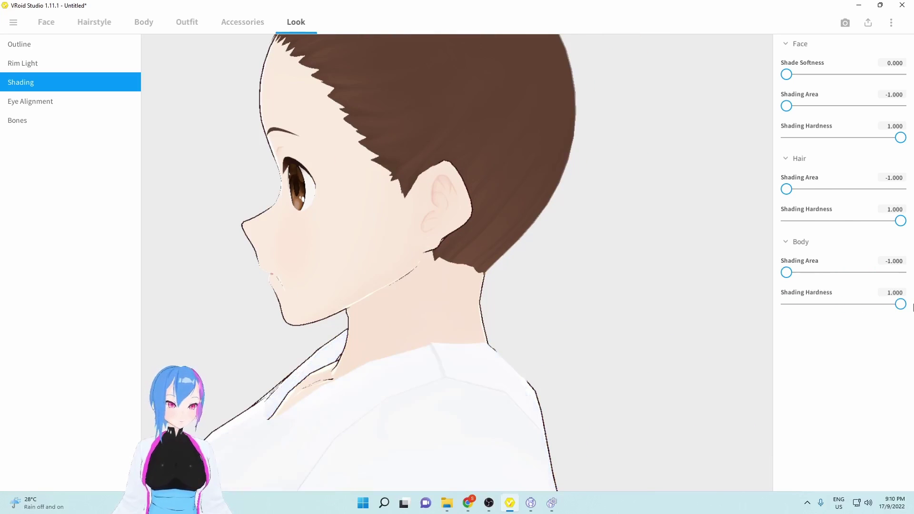
right_drag(622, 292, 561, 288)
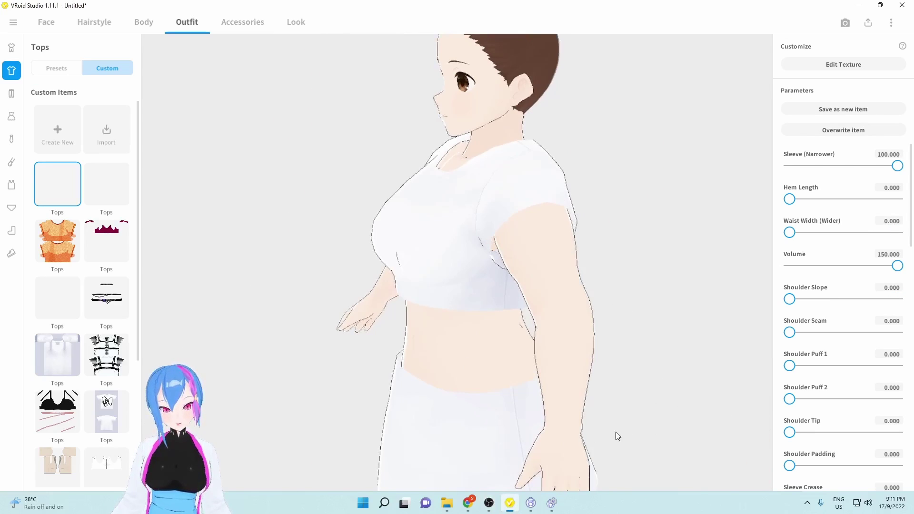
Step: Orbit and zoom around the avatar to inspect the crop top's fit from profile and front
right_drag(550, 359, 543, 358)
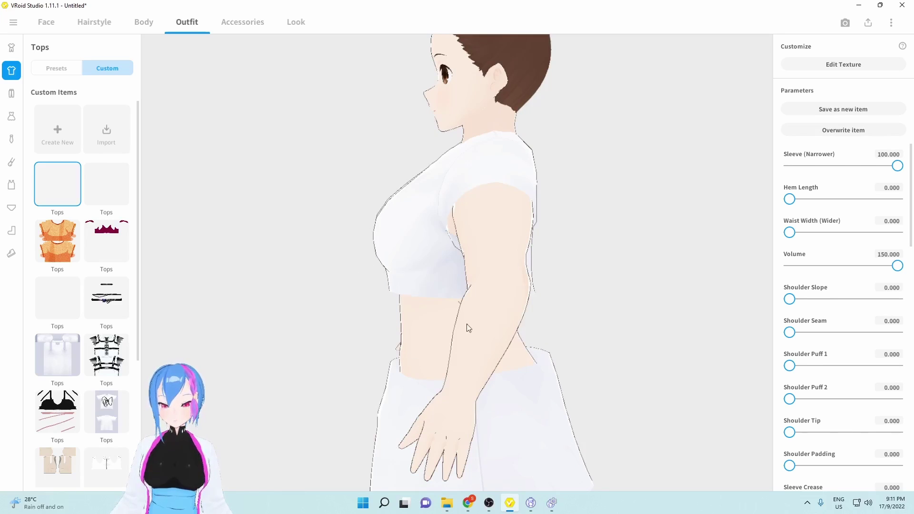
right_drag(467, 327, 527, 337)
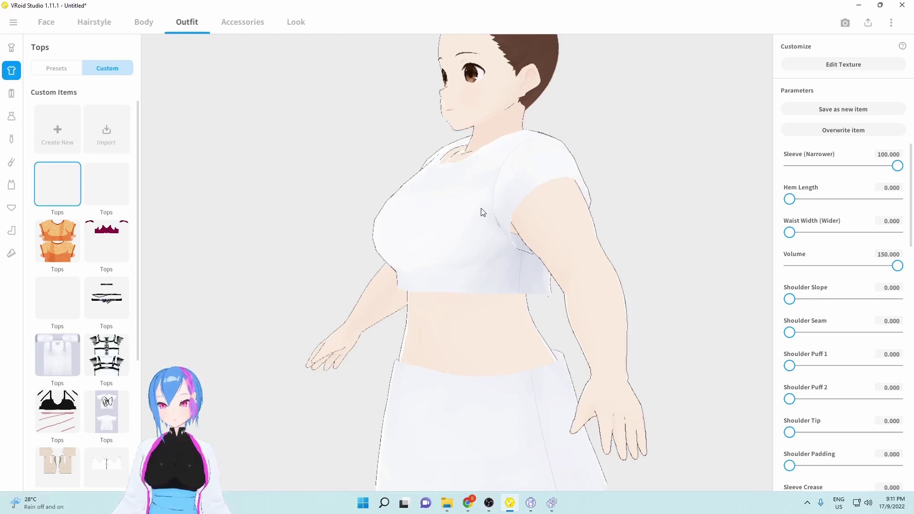
scroll(496, 197, up, 5)
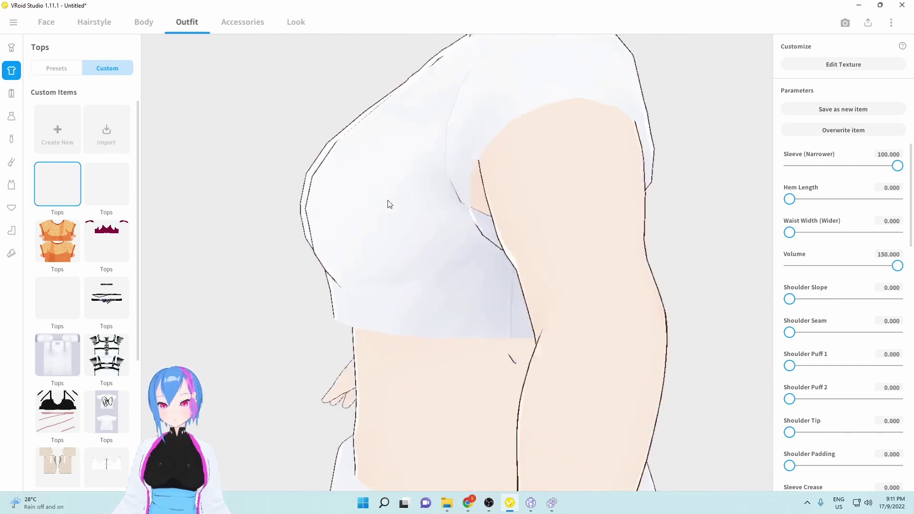
scroll(389, 203, down, 8)
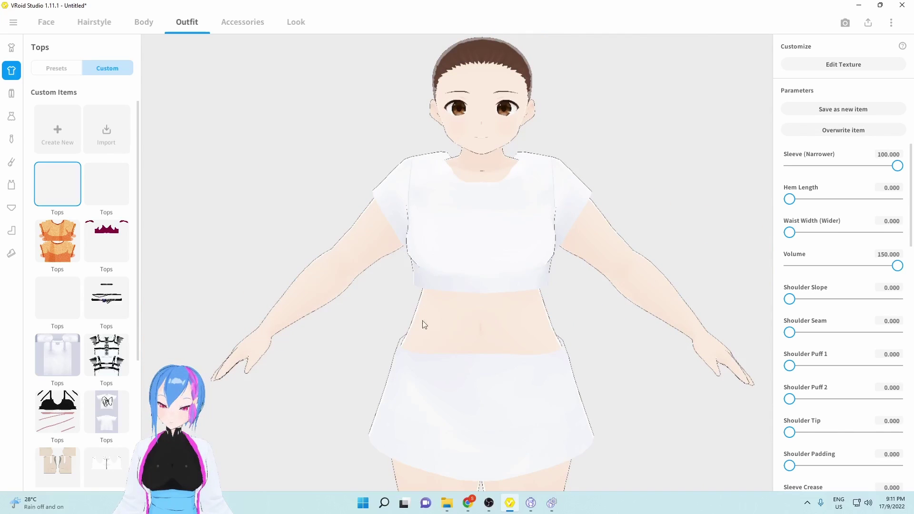
drag(474, 323, 436, 330)
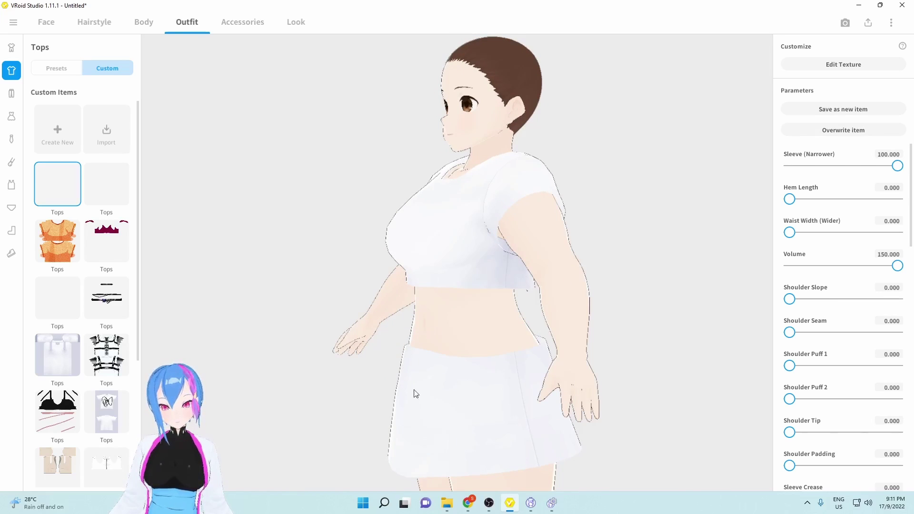
drag(412, 394, 420, 358)
scroll(420, 358, up, 5)
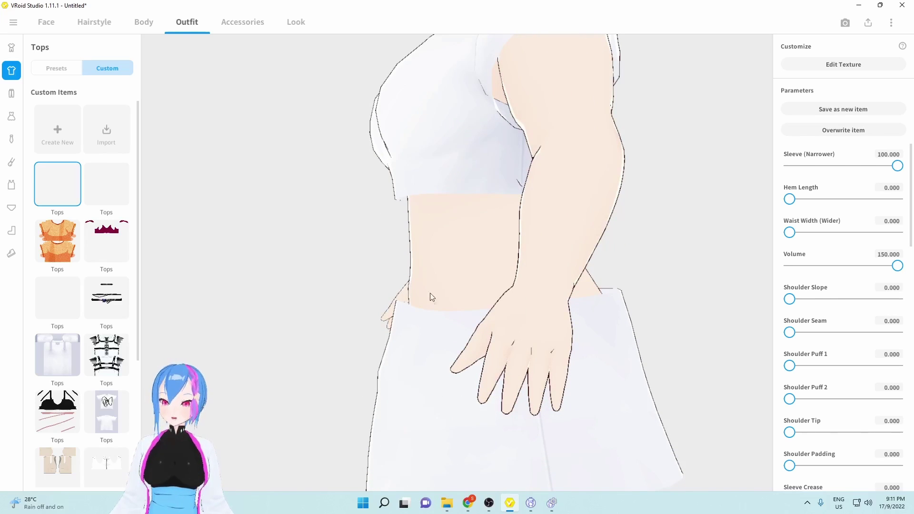
drag(431, 298, 510, 301)
scroll(548, 263, down, 2)
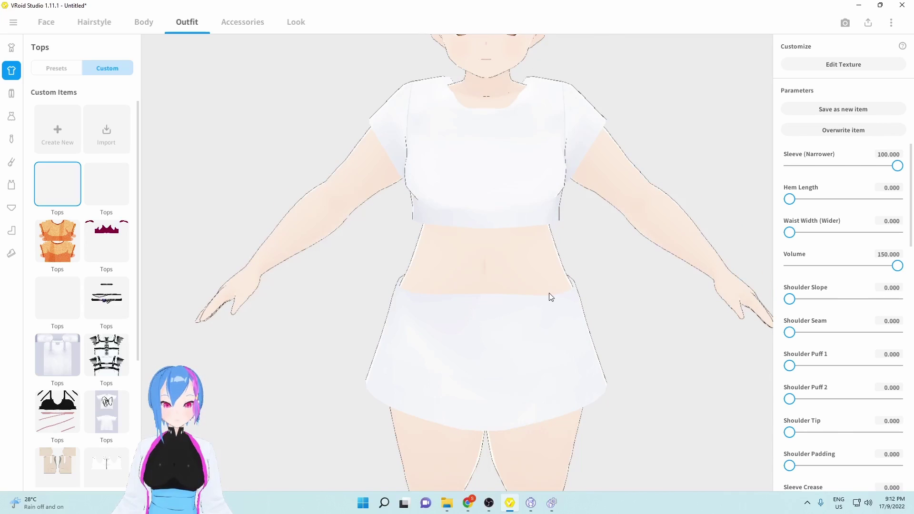
scroll(549, 293, down, 2)
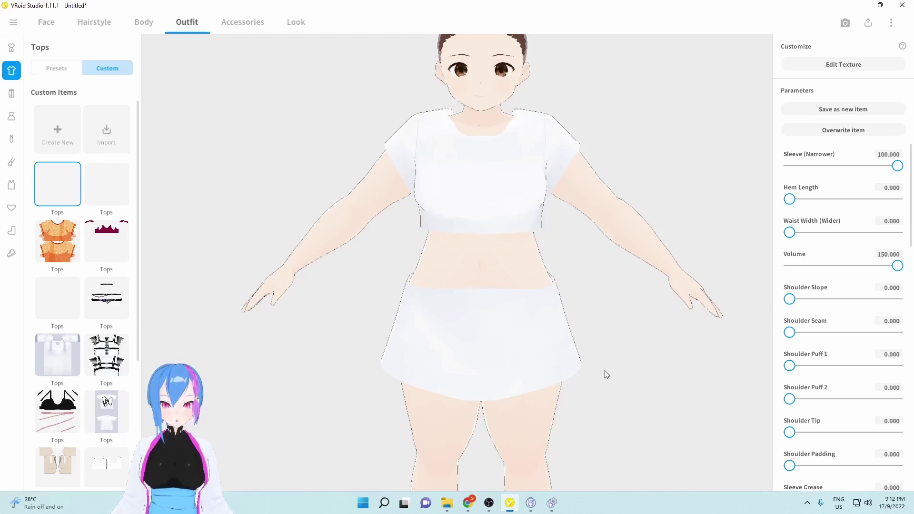
mouse_move(604, 370)
mouse_down()
mouse_move(604, 356)
mouse_move(599, 362)
mouse_up()
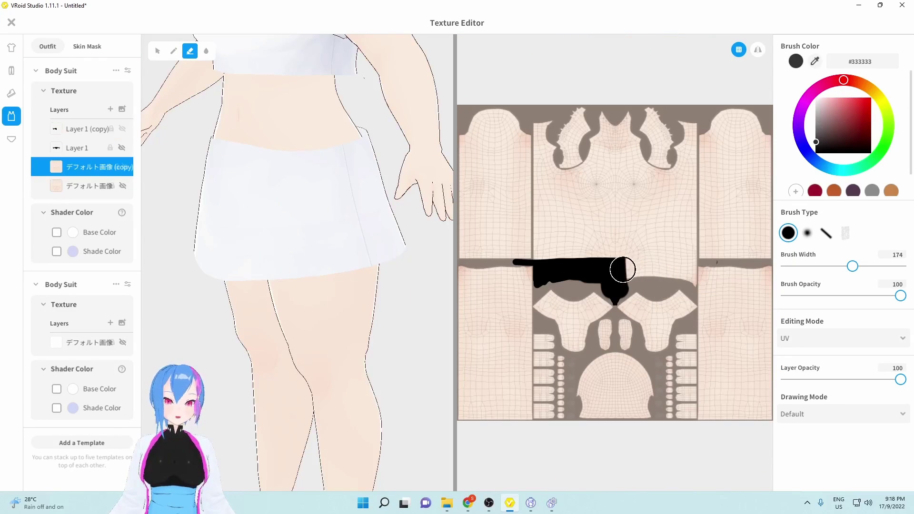
Step: Erase the black paint along the bodysuit's waist band and close the Texture Editor
mouse_move(623, 269)
mouse_down()
mouse_move(684, 280)
mouse_move(685, 266)
mouse_up()
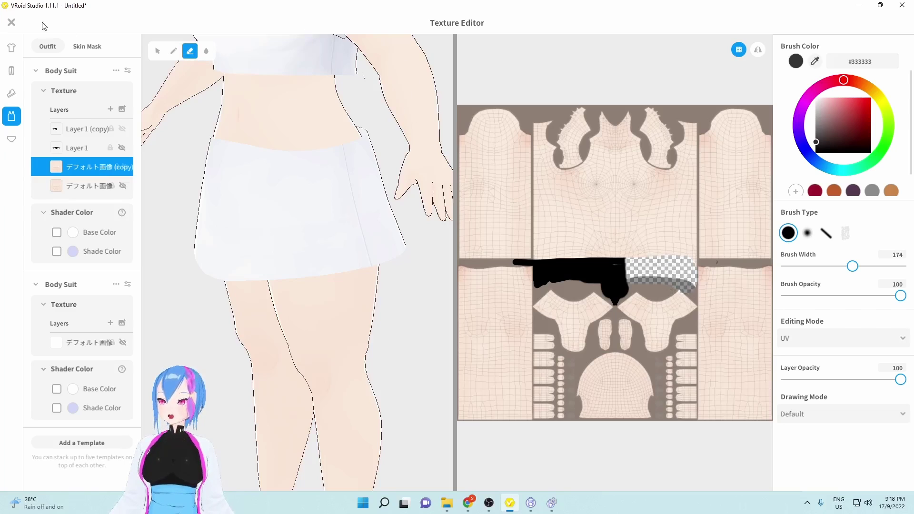
key(Escape)
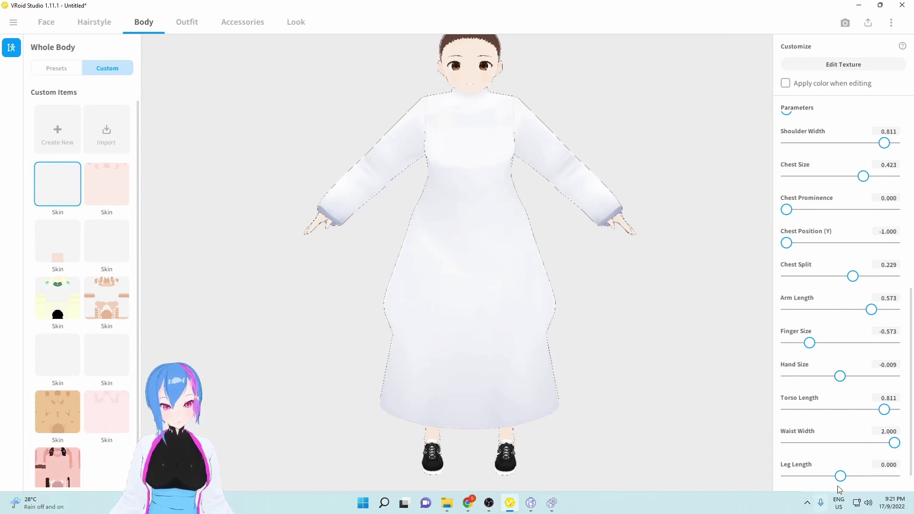
Step: Narrow the body's Waist Width to 0.577 and view the coat from another angle
drag(895, 443, 843, 444)
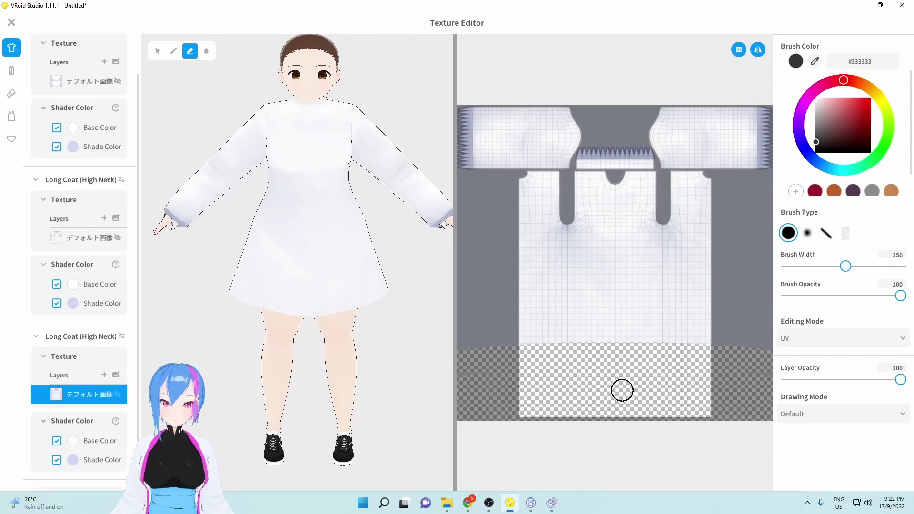
mouse_move(319, 384)
right_down()
mouse_move(268, 383)
mouse_move(316, 381)
right_up()
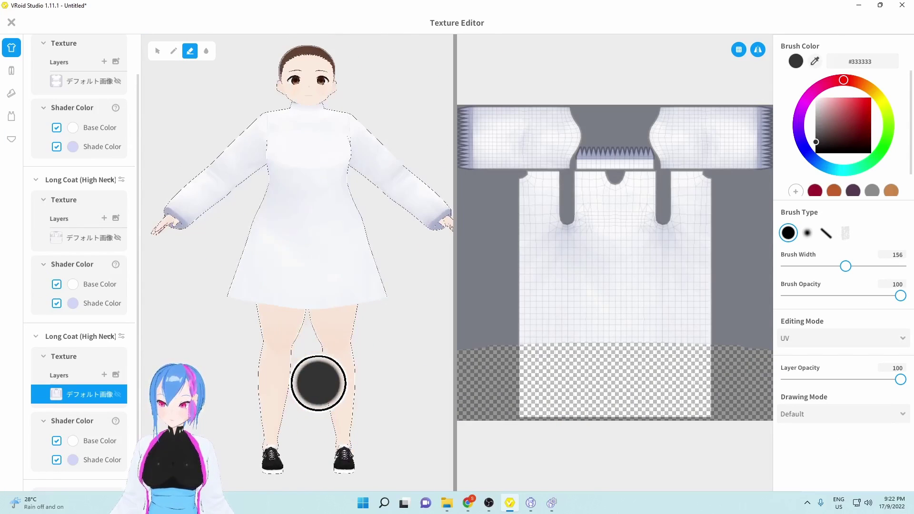